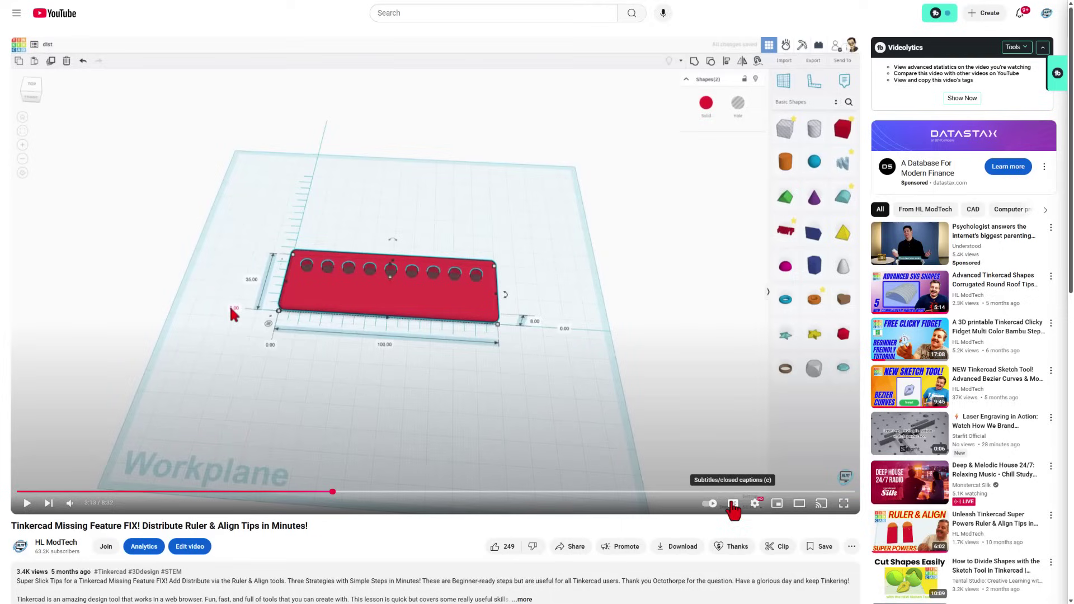
- Turn on English auto-generated captions for the Distribute tutorial and open the Subtitles/CC settings
left_click(734, 504)
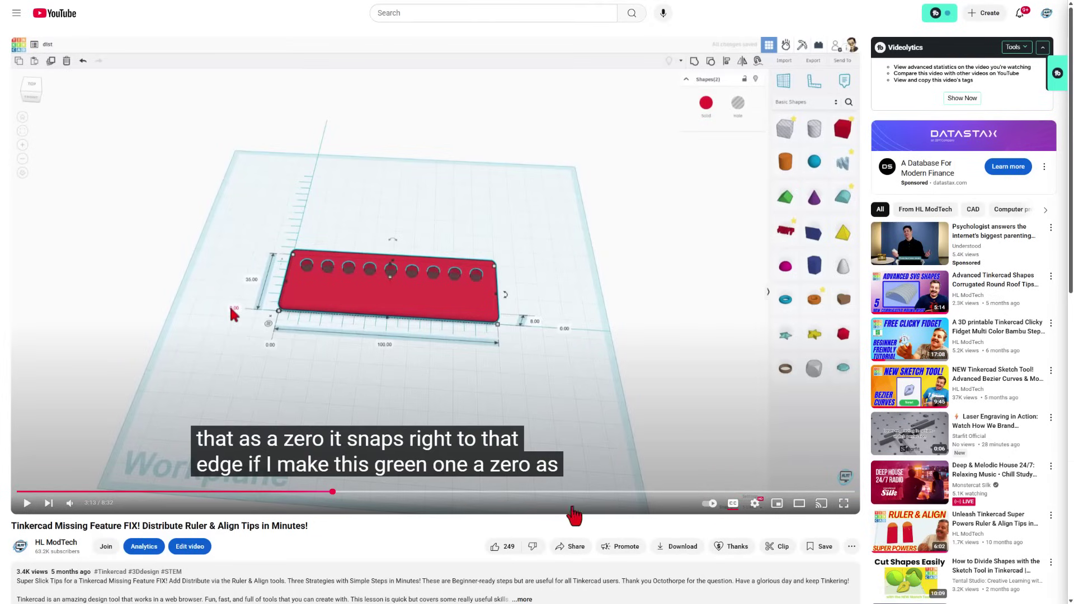
left_click(755, 504)
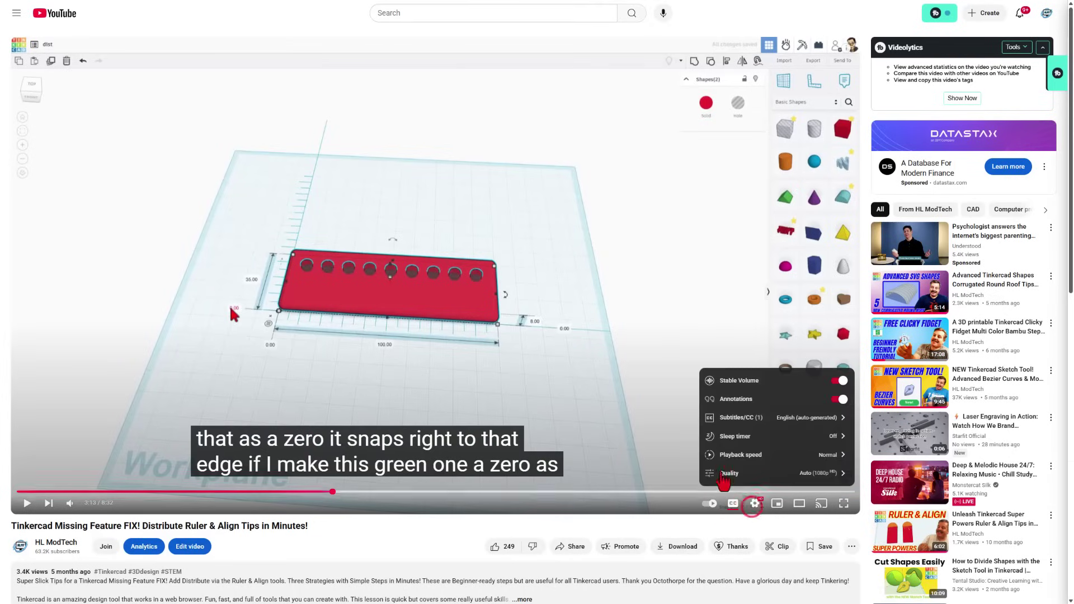
left_click(737, 421)
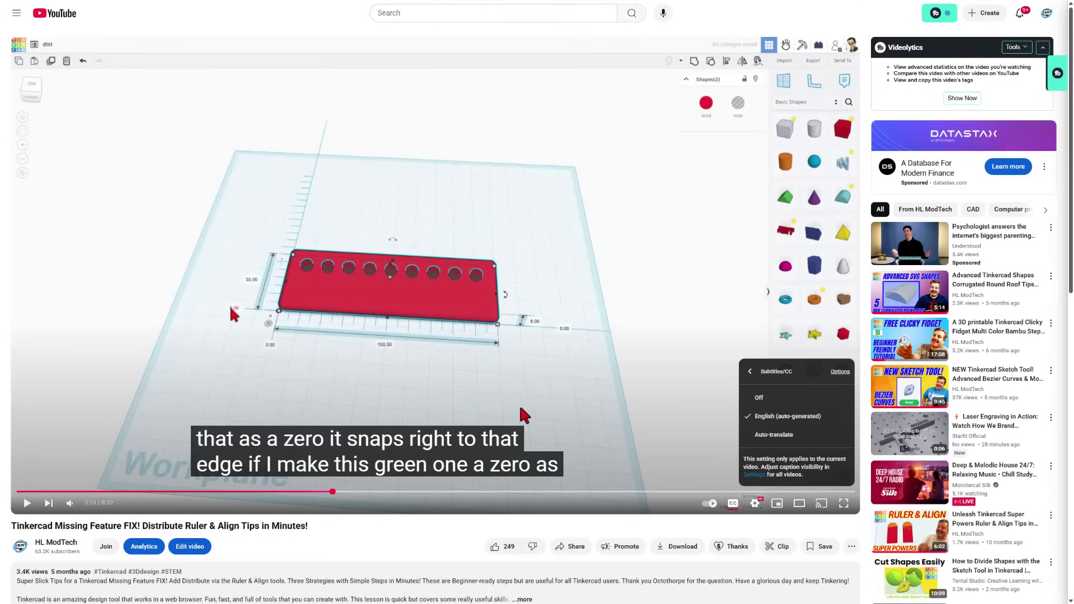
- Return to the HL ModTech channel page and open the Easy 3D Printing video
key("alt+Left")
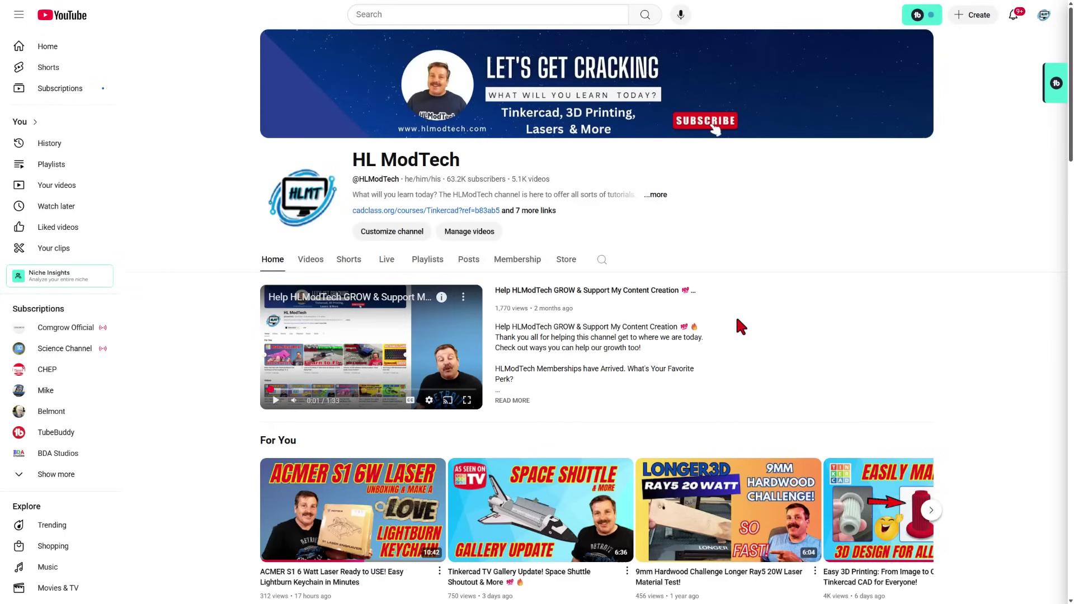
scroll(736, 314, "down", 4)
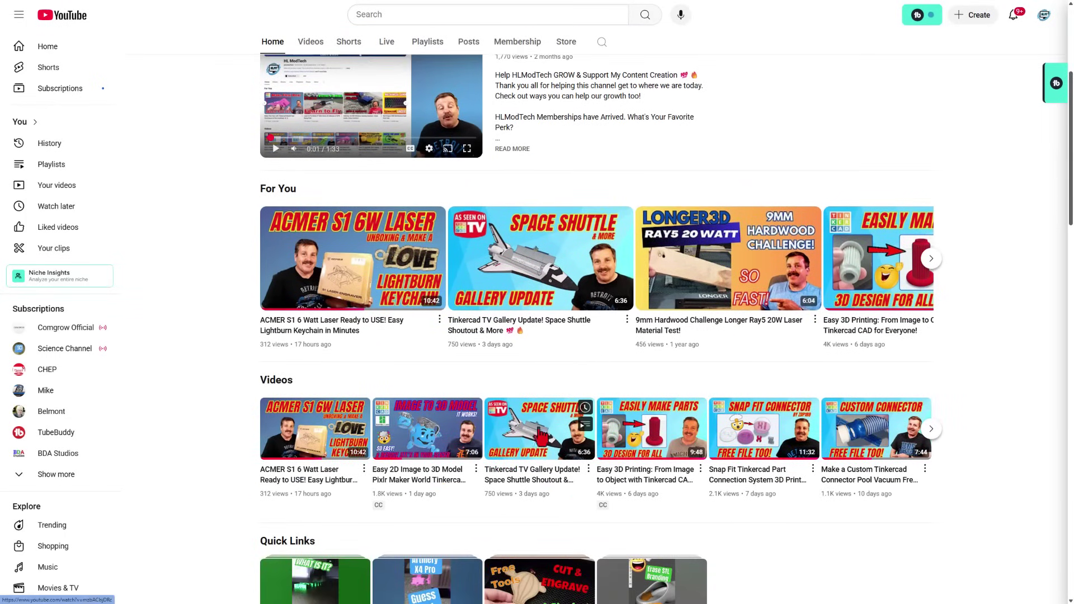
mouse_move(271, 458)
scroll(456, 396, "up", 3)
scroll(457, 396, "down", 3)
mouse_move(651, 442)
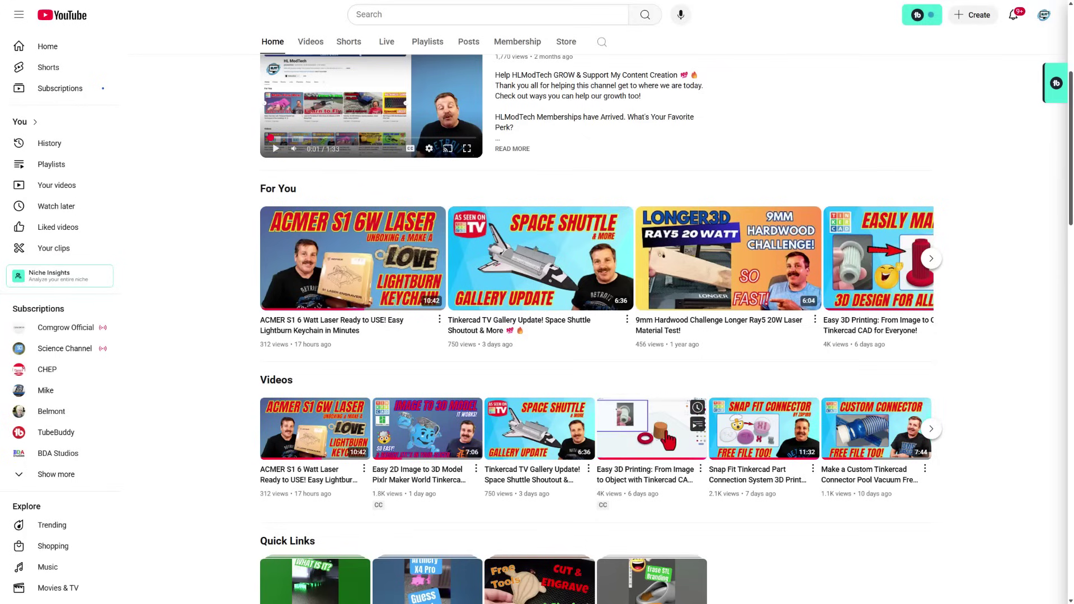
left_click(651, 442)
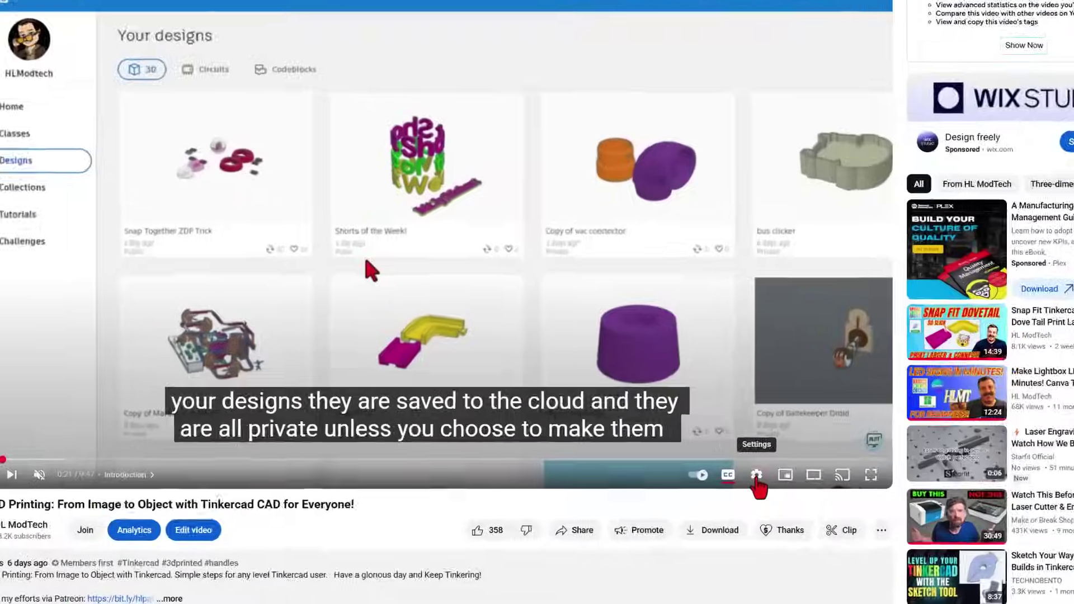
- Switch the audio track to German (Germany) dubbing, then play and pause the video
left_click(712, 491)
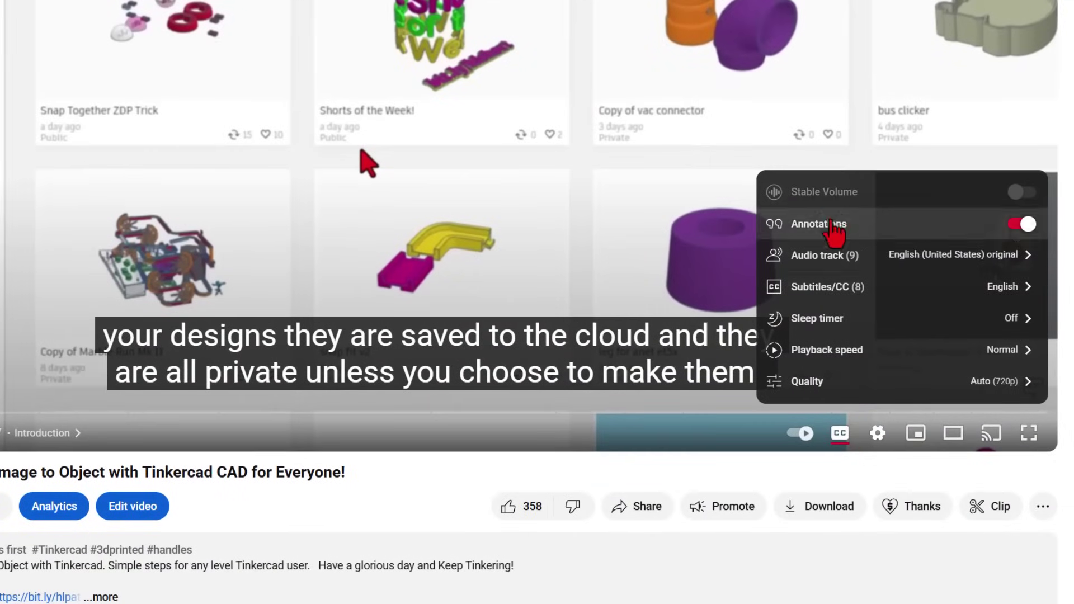
left_click(836, 256)
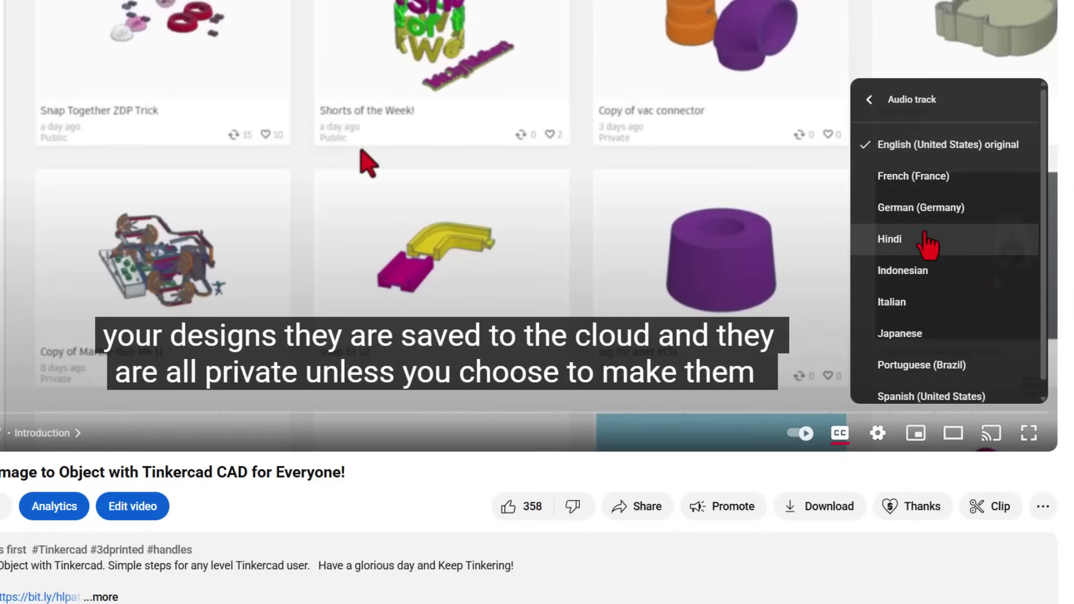
left_click(931, 211)
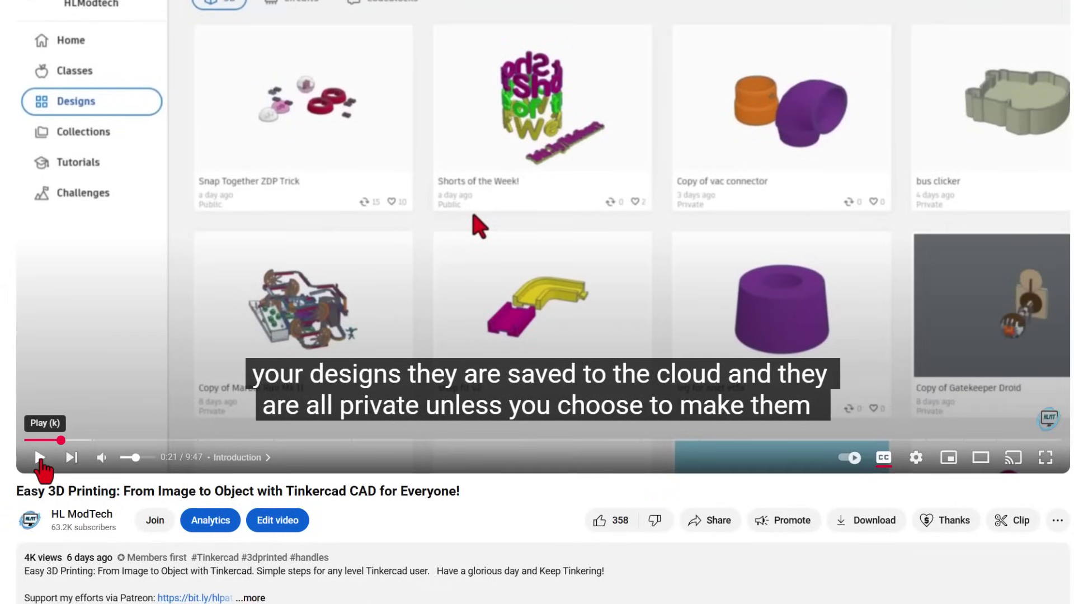
left_click(40, 465)
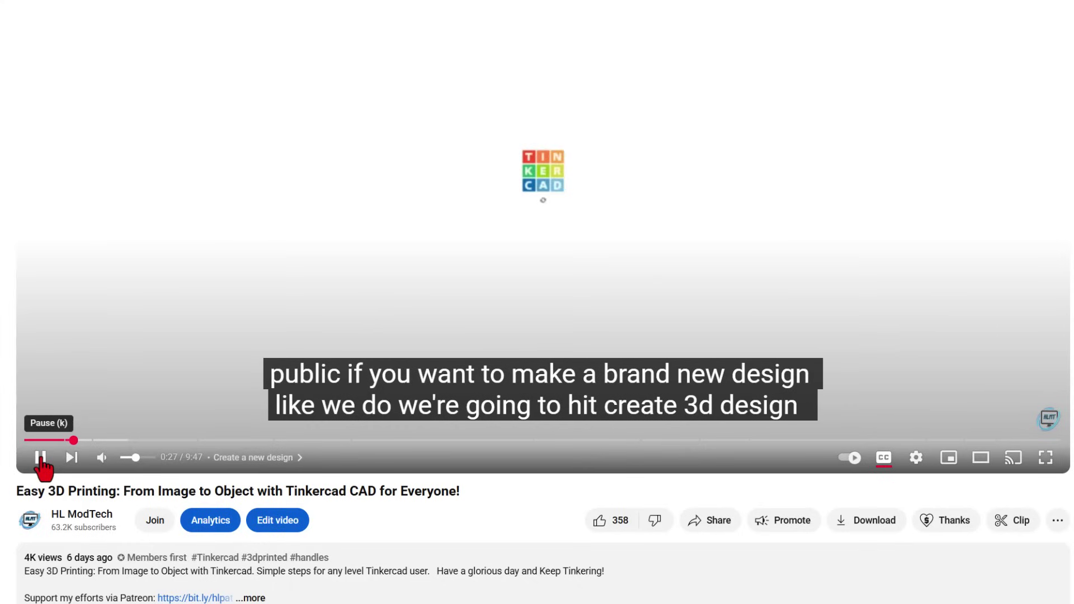
left_click(40, 459)
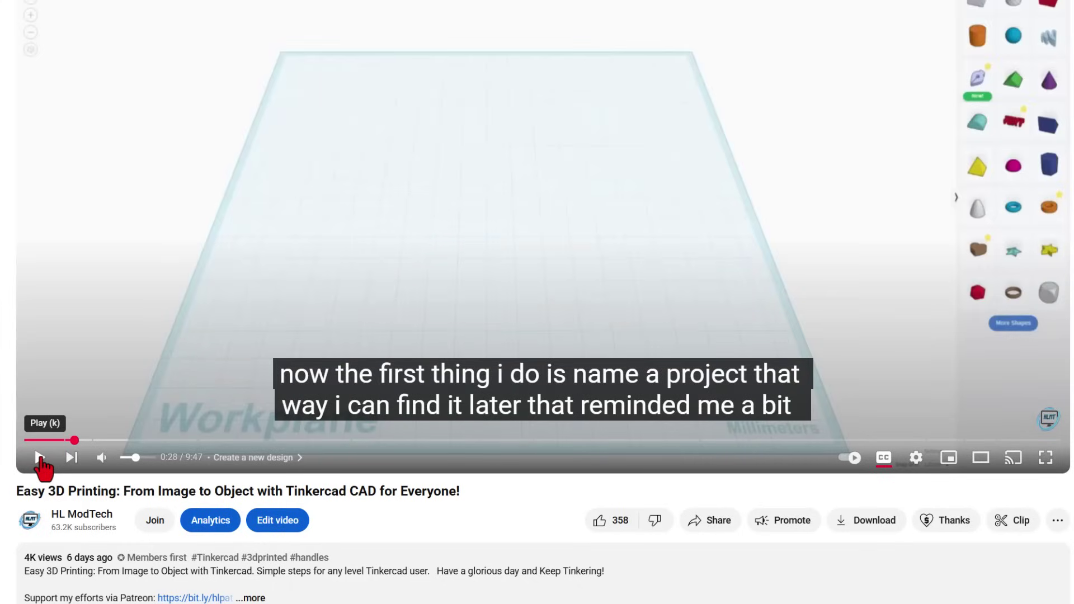
- Set the video's subtitles to German
left_click(916, 458)
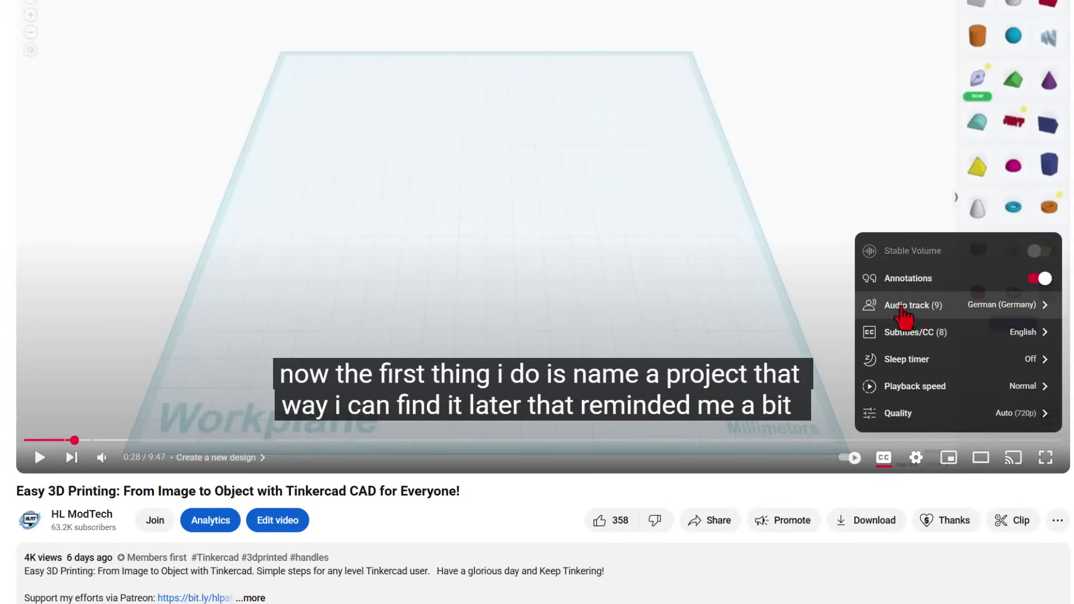
left_click(914, 332)
left_click(916, 342)
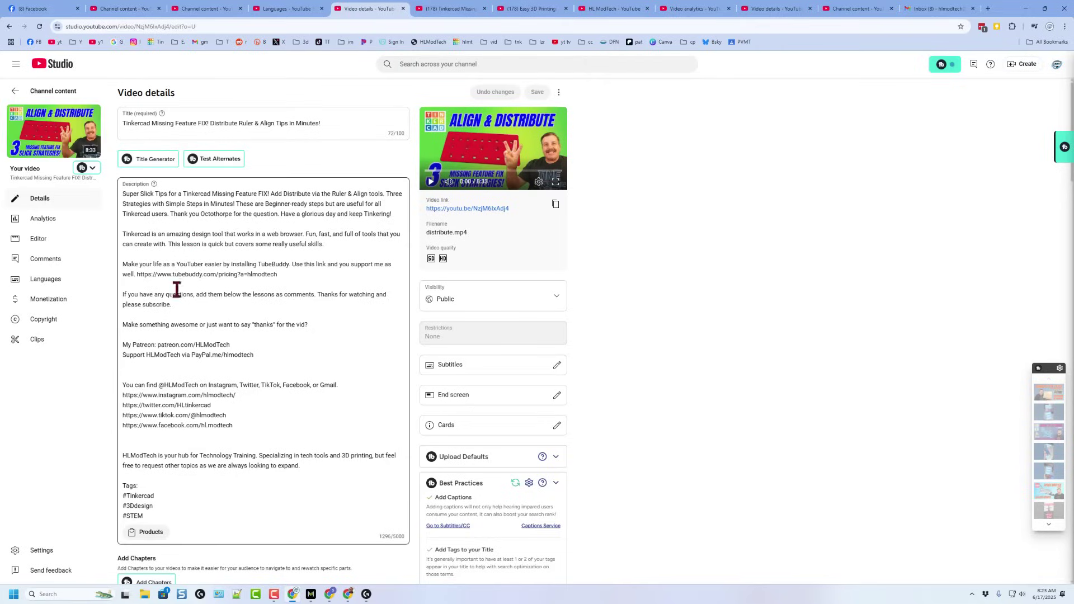
- Open the English subtitles in Languages as timed caption boxes and edit the first caption
left_click(55, 278)
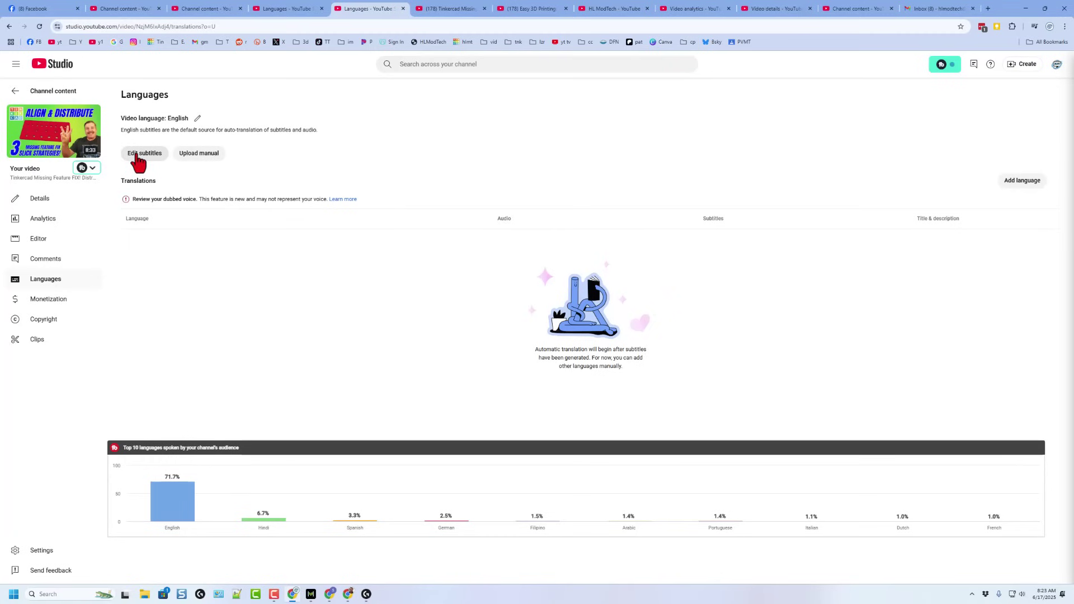
left_click(149, 156)
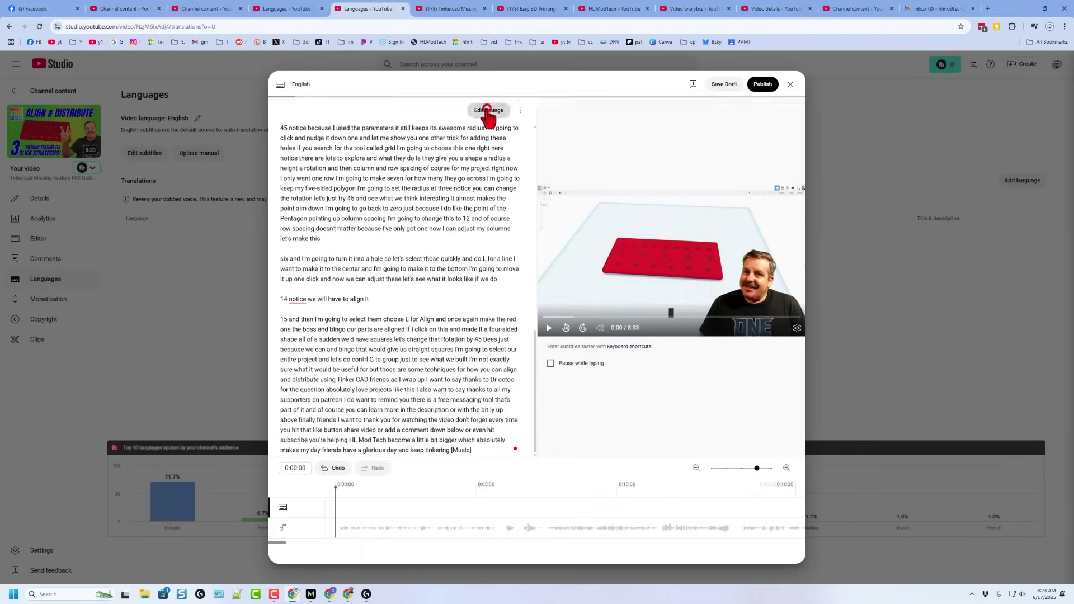
left_click(487, 111)
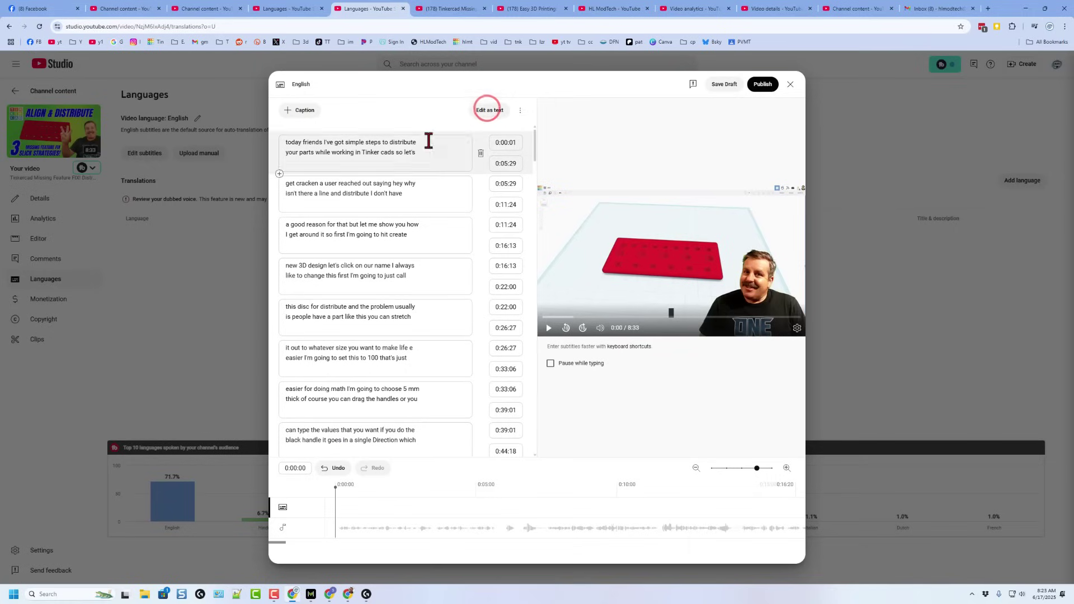
left_click(287, 142)
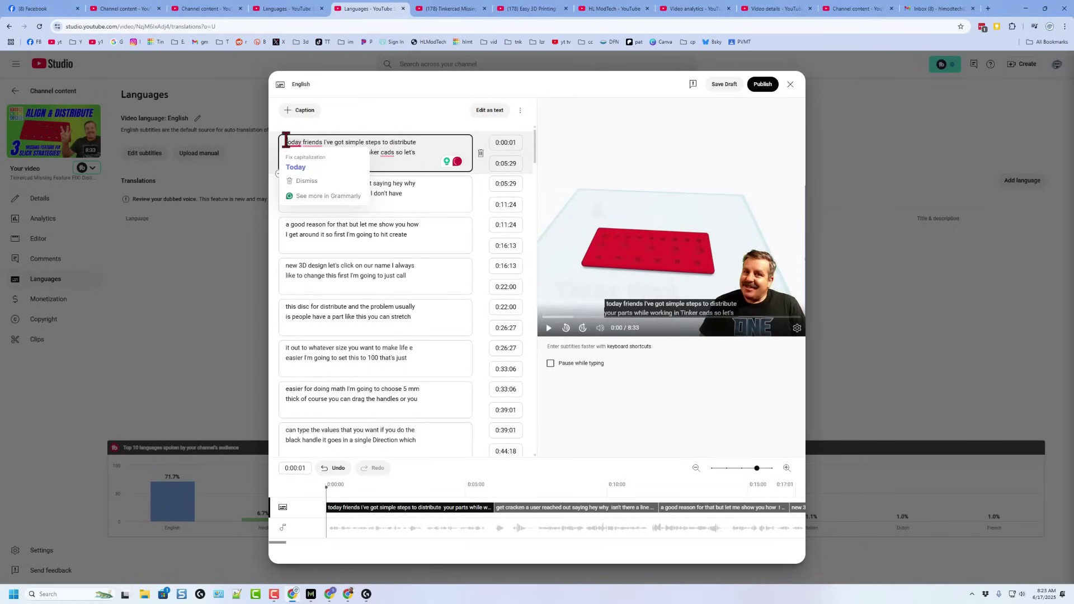
- Capitalise 'Today', add a comma after 'friends', fix 'cads' to 'Tinkercad', and publish
key("Delete")
type("T")
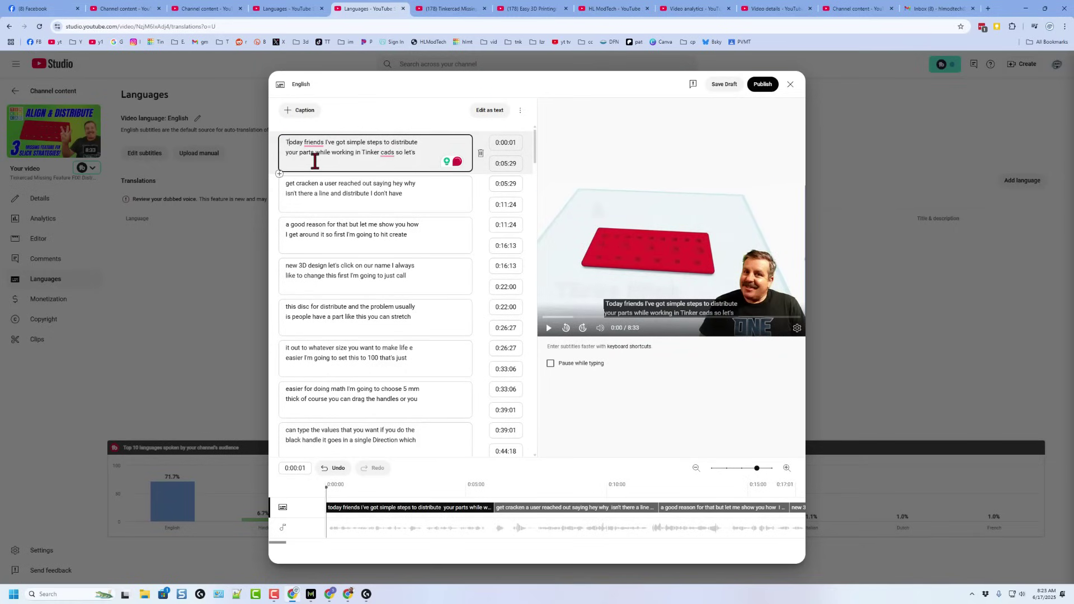
mouse_move(312, 147)
left_click(322, 168)
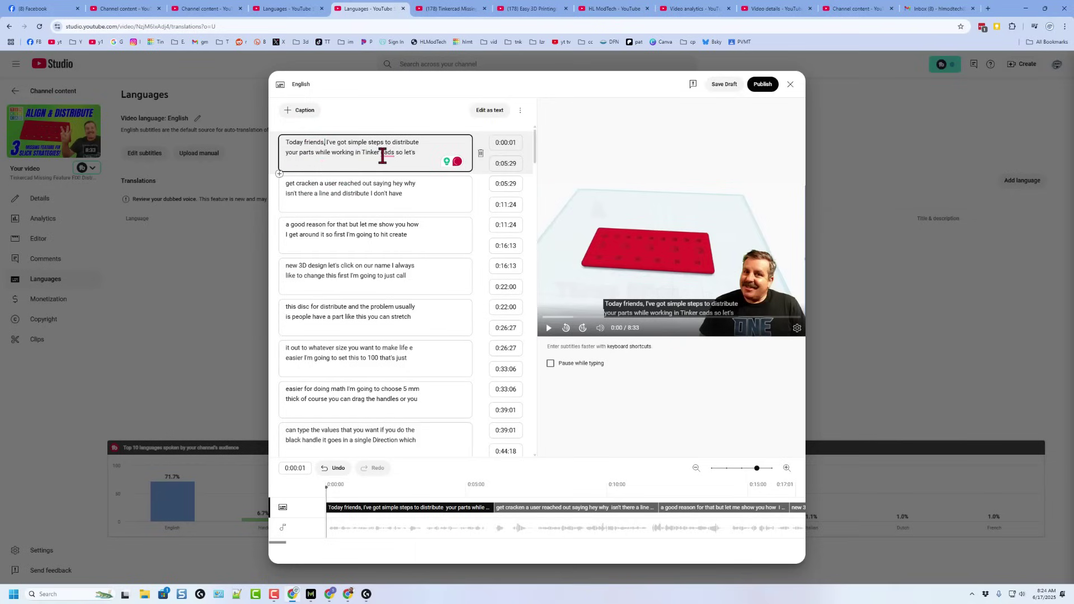
mouse_move(387, 155)
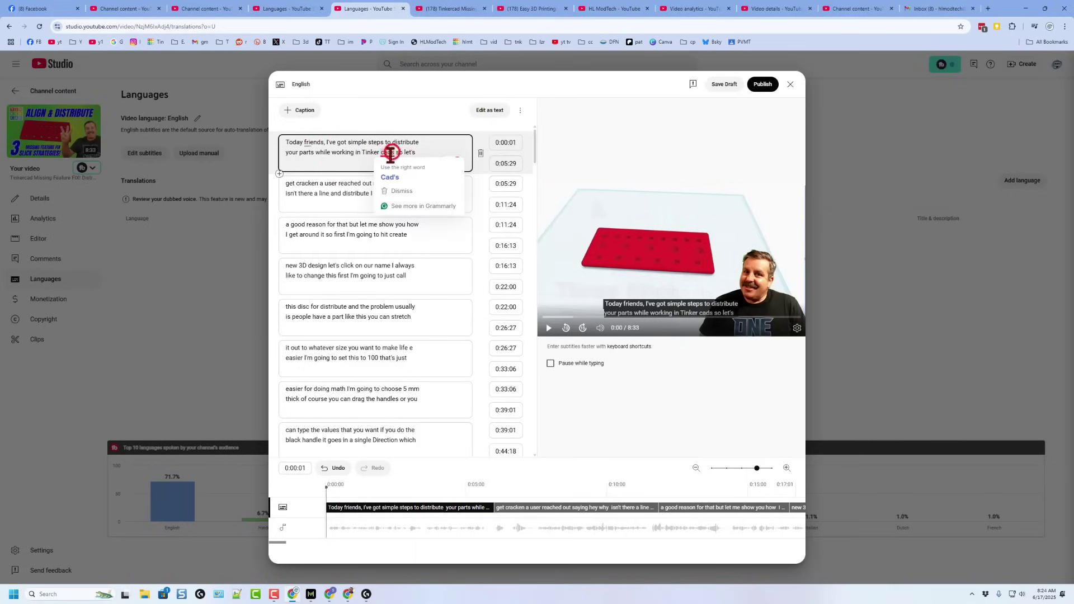
left_click(378, 155)
left_click(394, 151)
key("BackSpace")
key("BackSpace")
key("BackSpace")
key("BackSpace")
key("BackSpace")
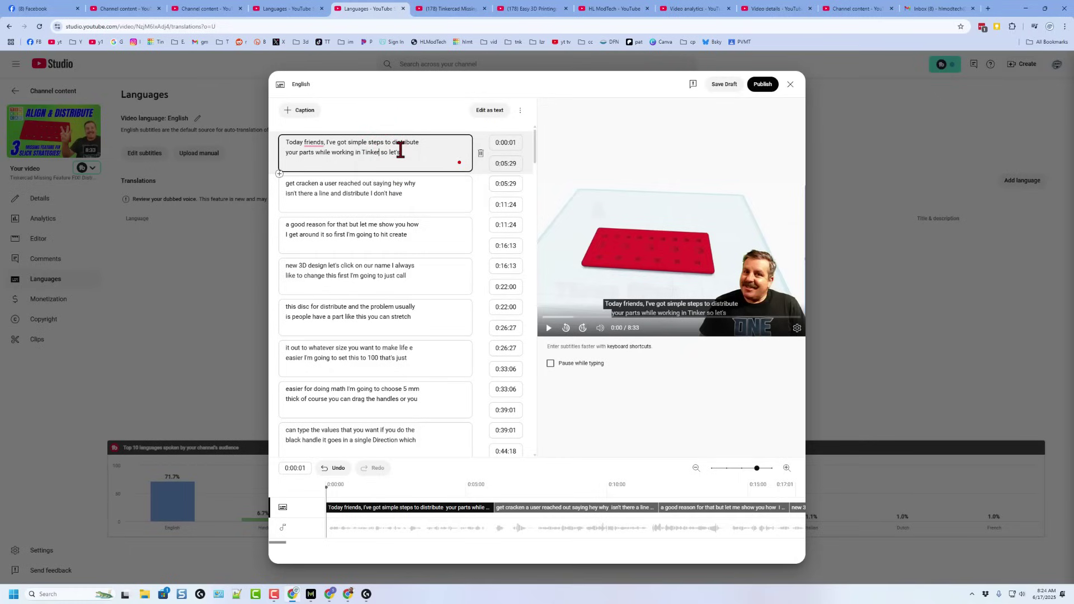
type("cad")
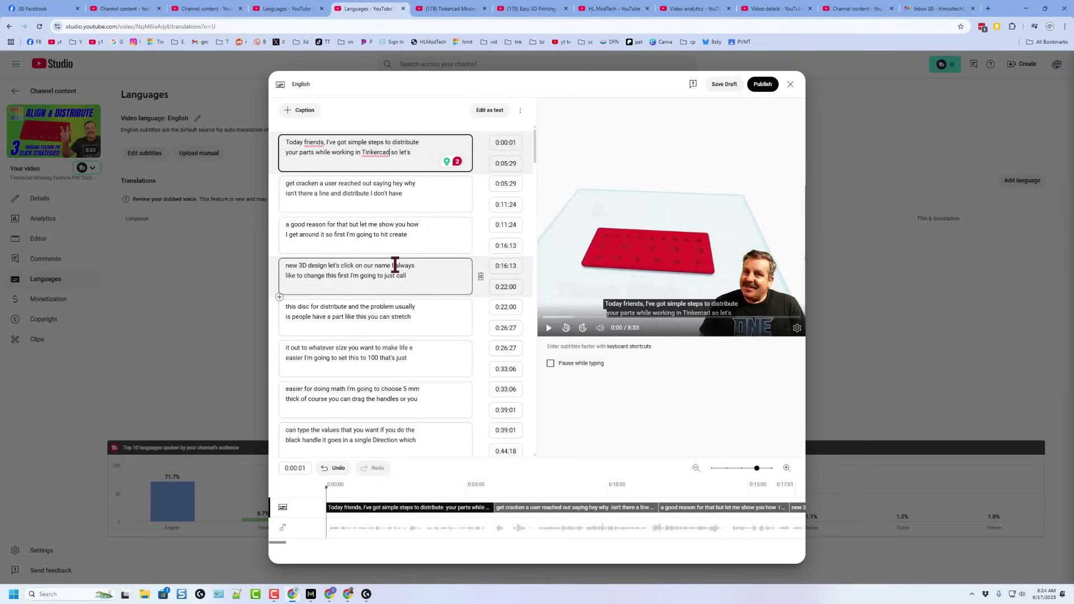
left_click(762, 84)
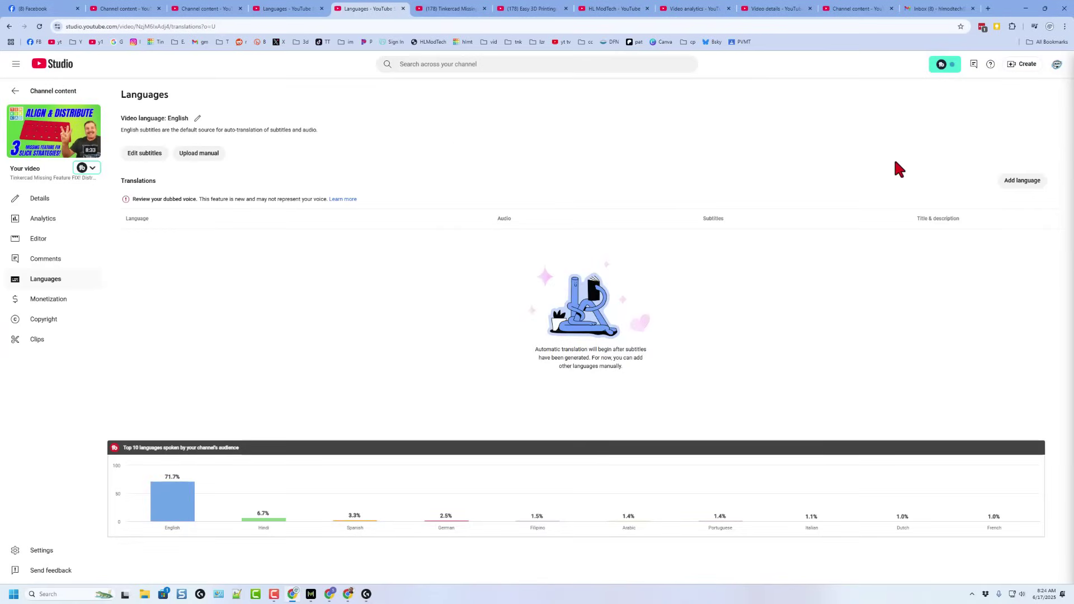
- Add Dutch, auto-translate the title and description, and publish them with Update
left_click(1024, 183)
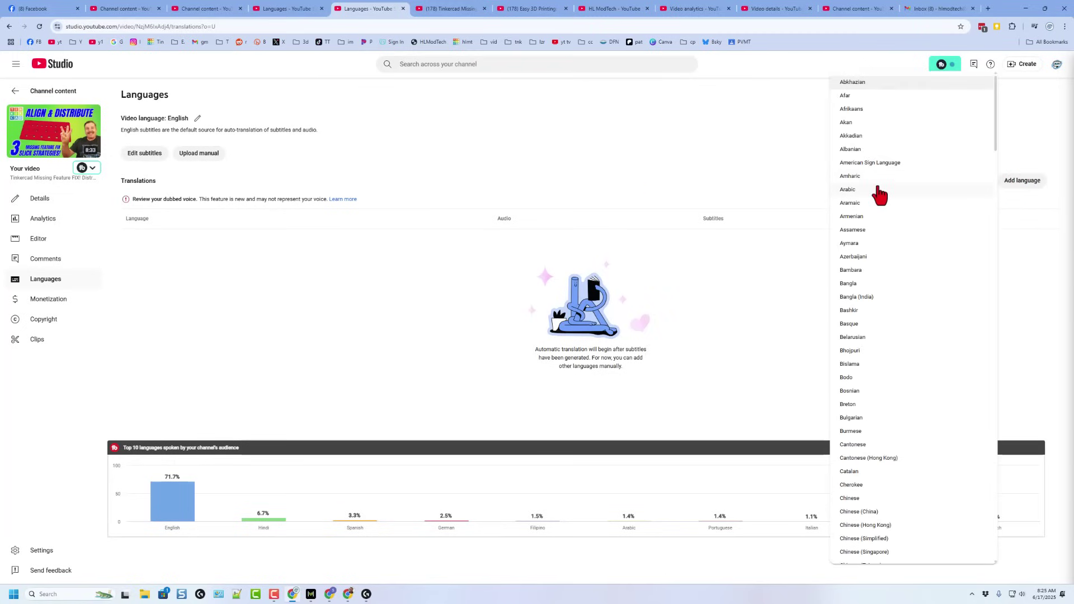
scroll(847, 413, "down", 5)
left_click(847, 406)
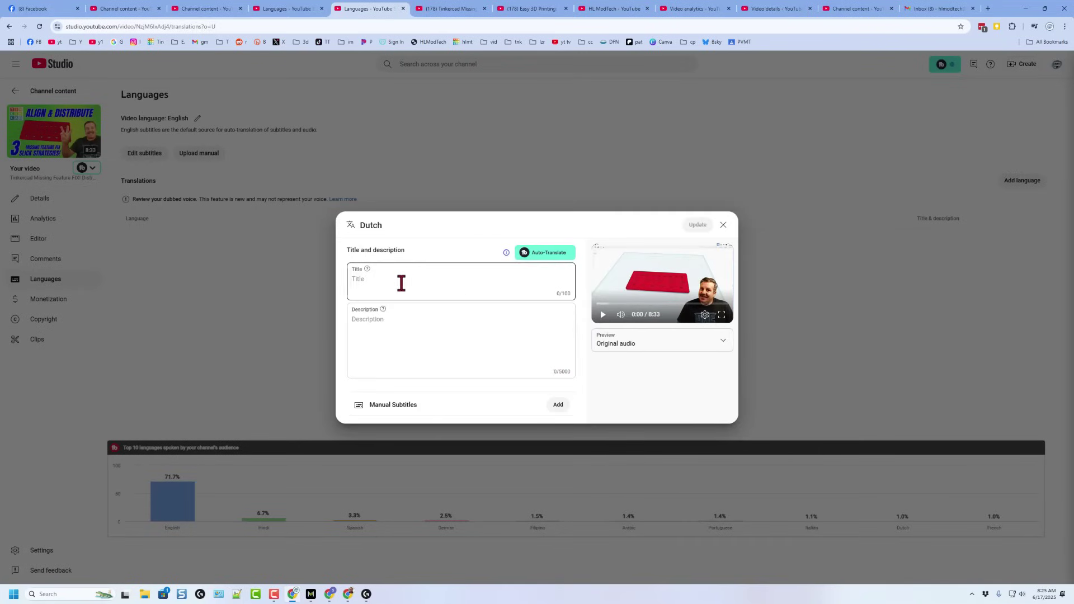
left_click(402, 319)
left_click(507, 268)
left_click(551, 253)
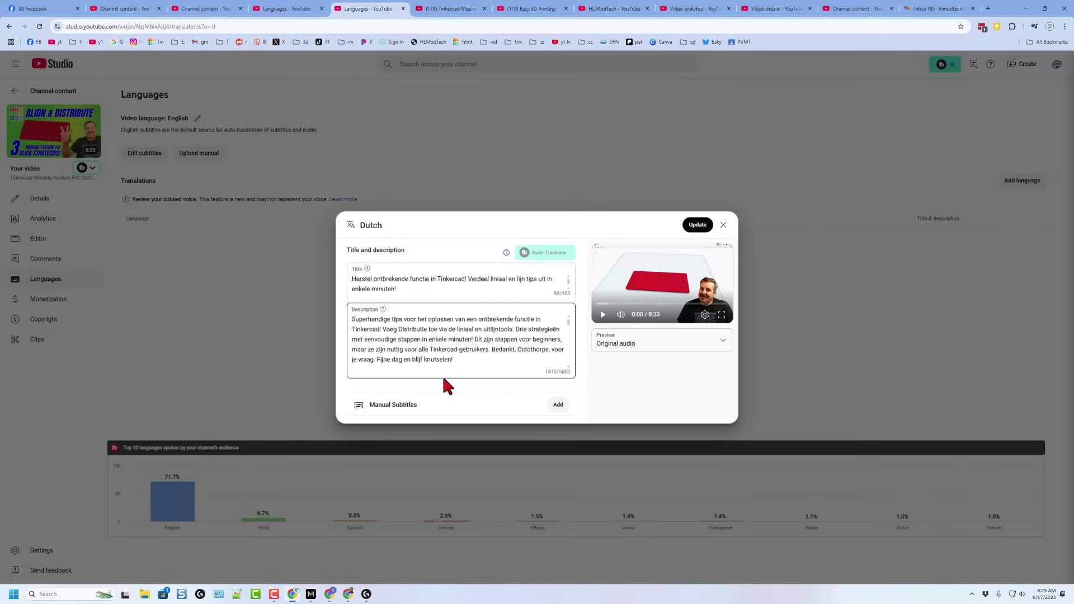
left_click(695, 226)
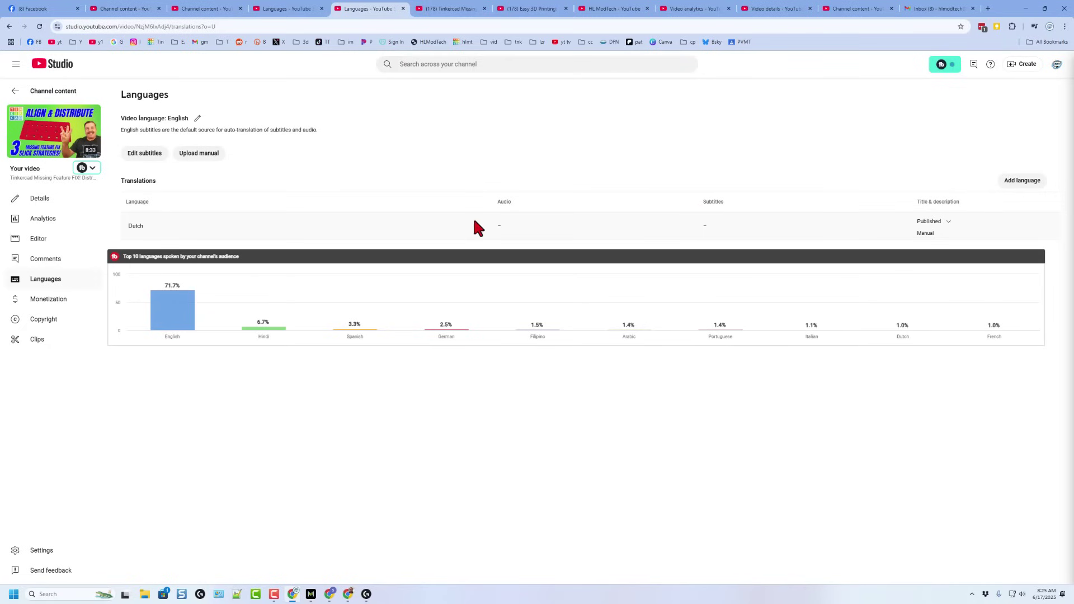
- Add auto-translated Dutch subtitles under the Dutch row and publish them
left_click(211, 227)
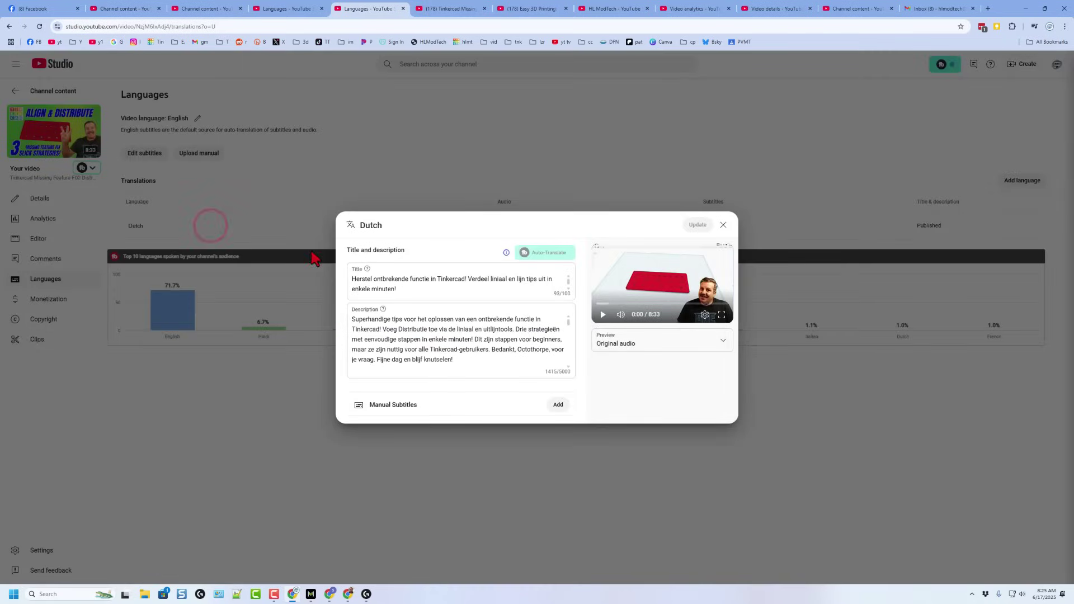
left_click(559, 407)
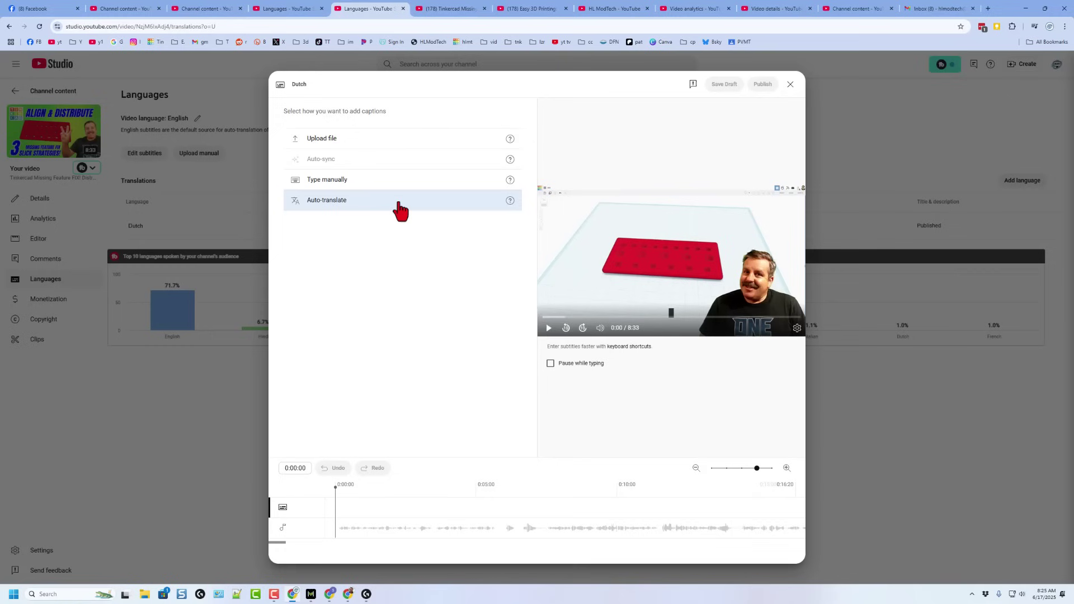
left_click(400, 200)
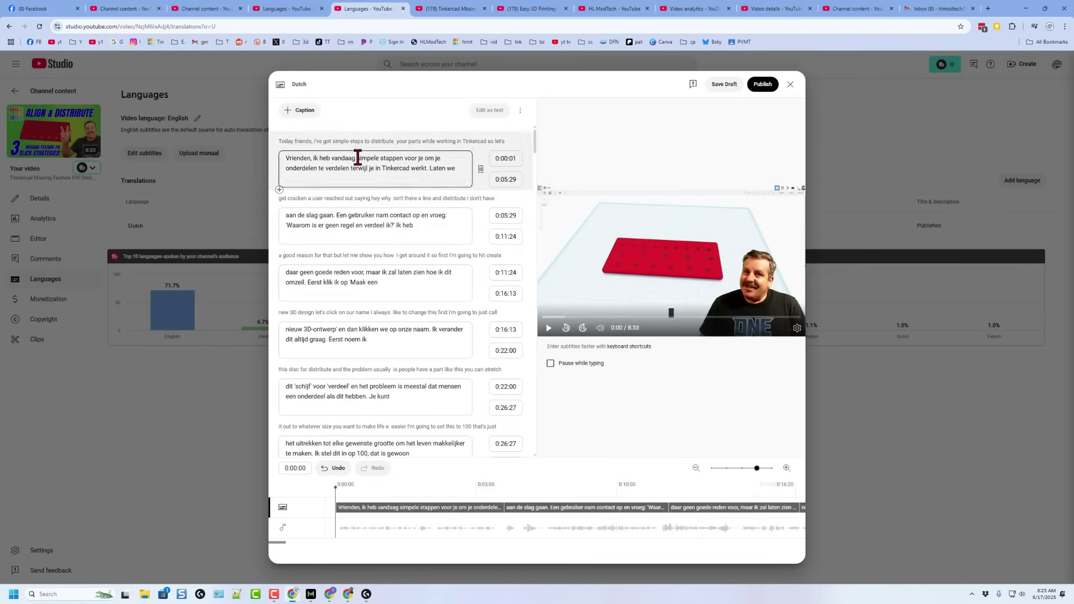
left_click(763, 84)
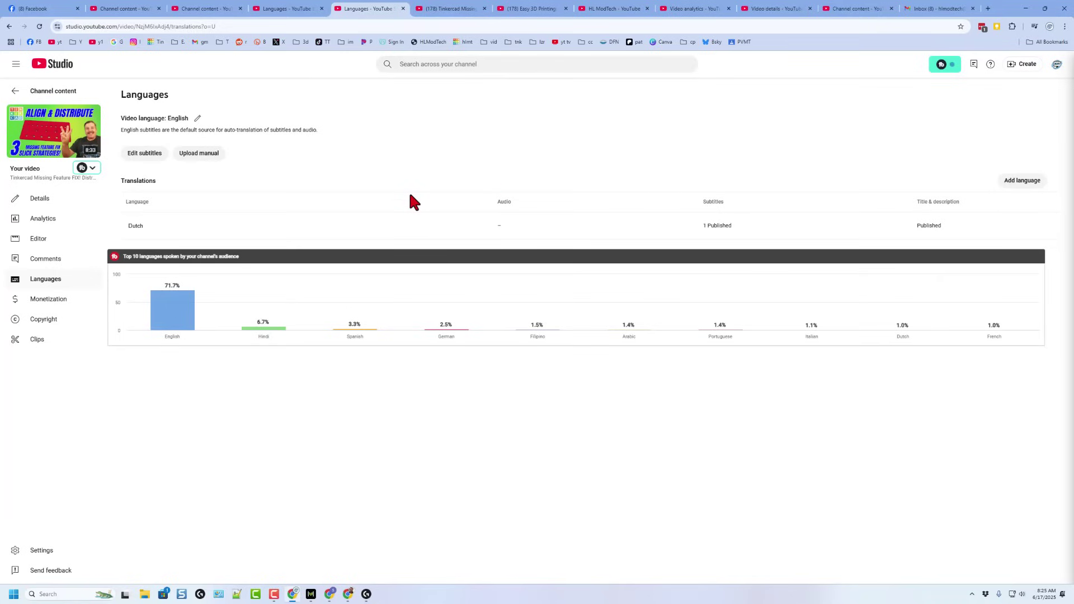
- From the channel content list, upload distribute.mp4 as a new video
key("alt+Left")
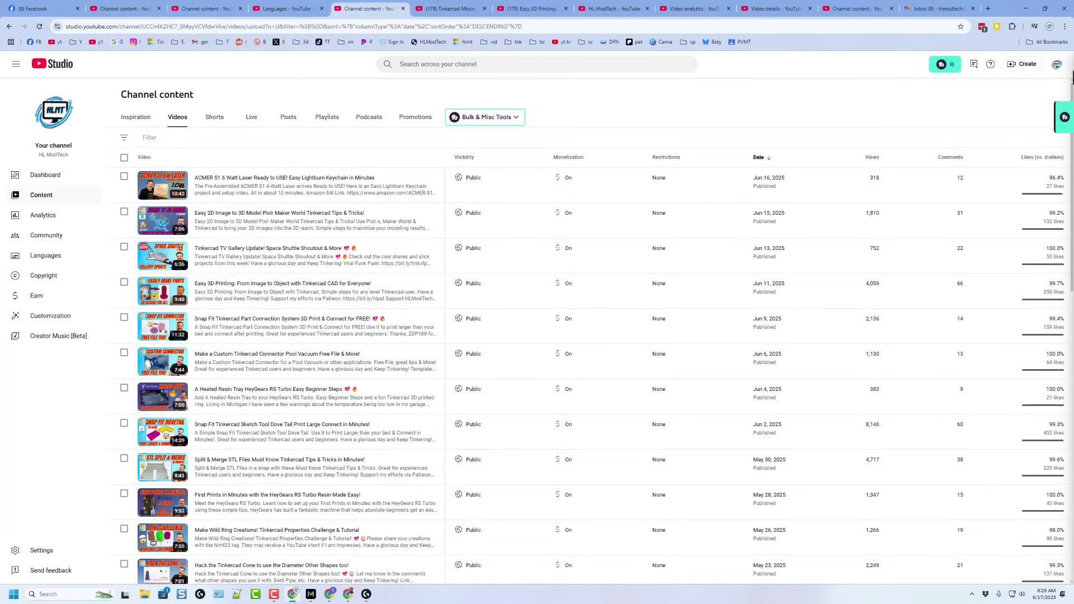
left_click(1022, 64)
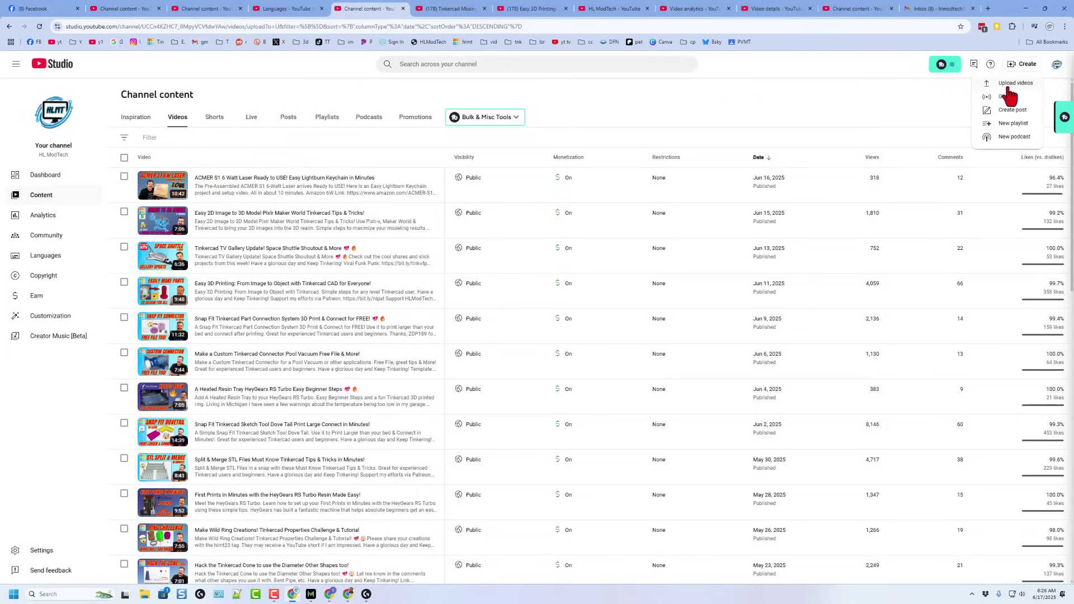
left_click(1011, 84)
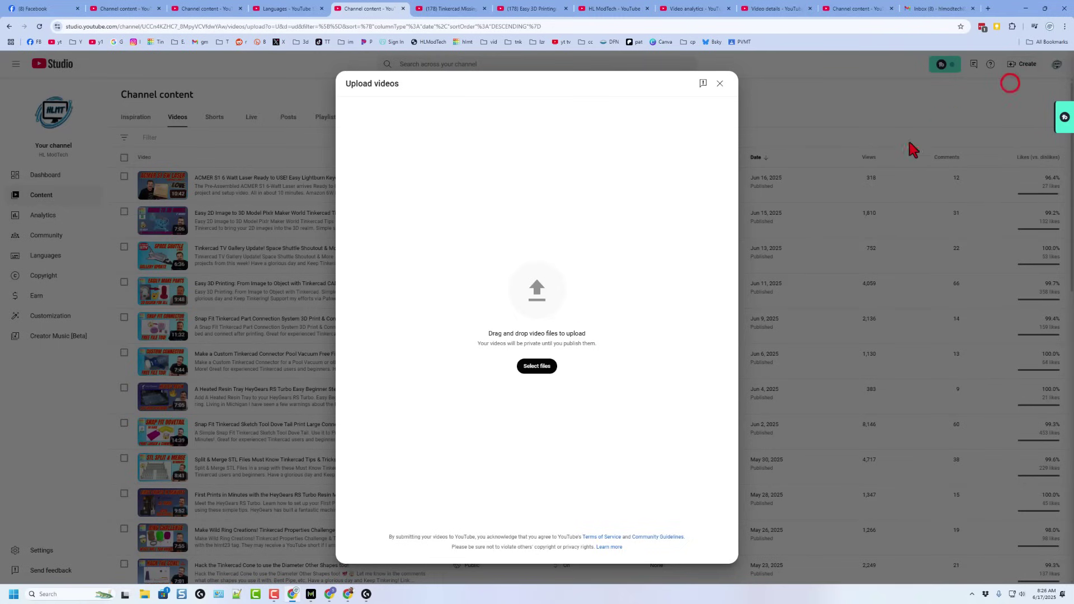
left_click(530, 366)
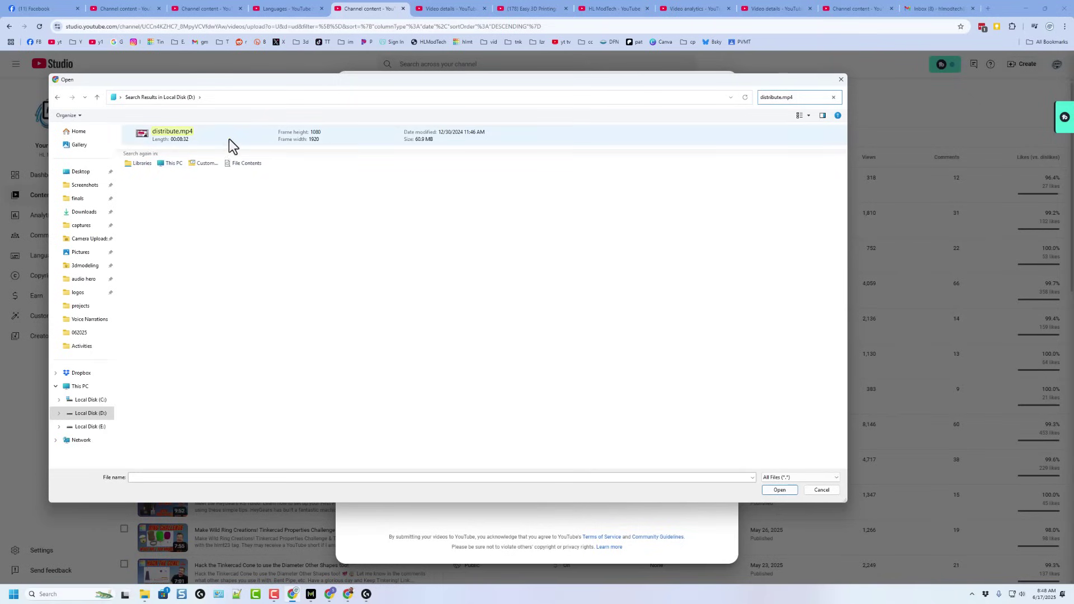
left_click(192, 137)
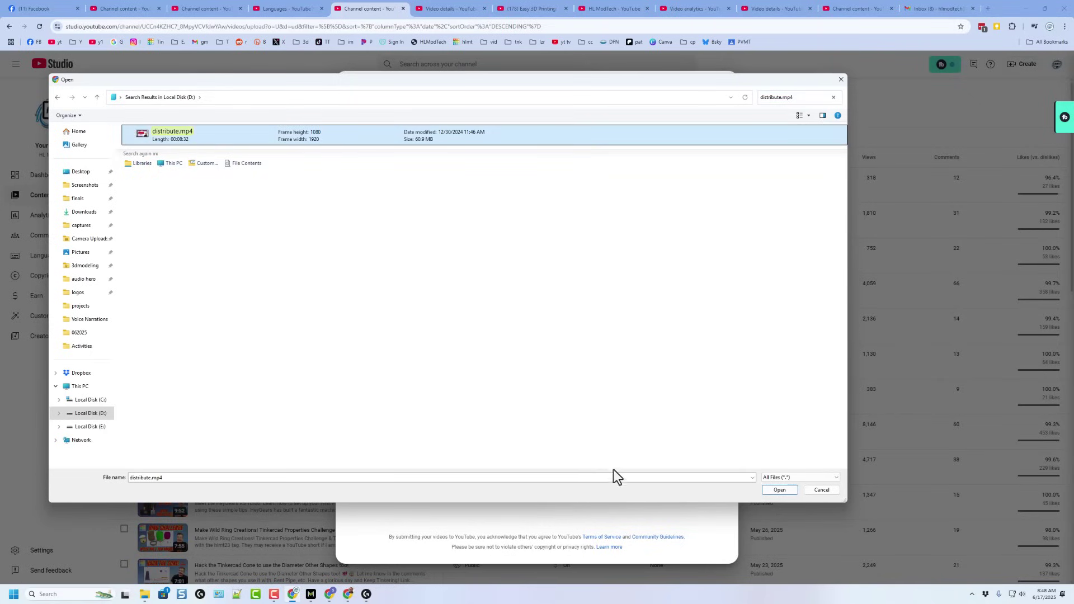
left_click(780, 490)
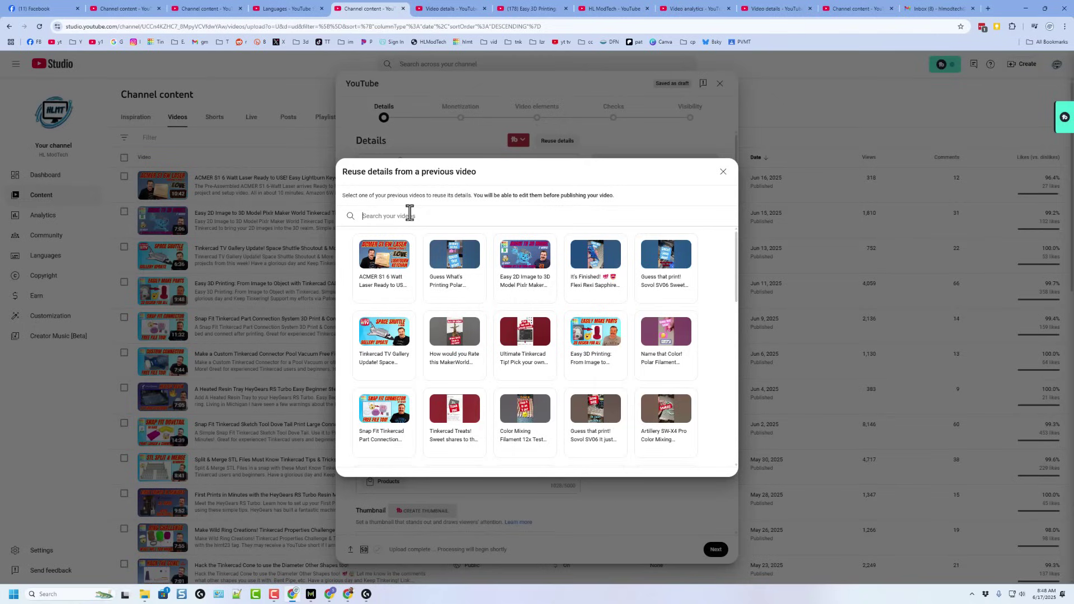
- Reuse the details of the Tinkercad Missing Feature FIX video for the new upload
type("feature fix")
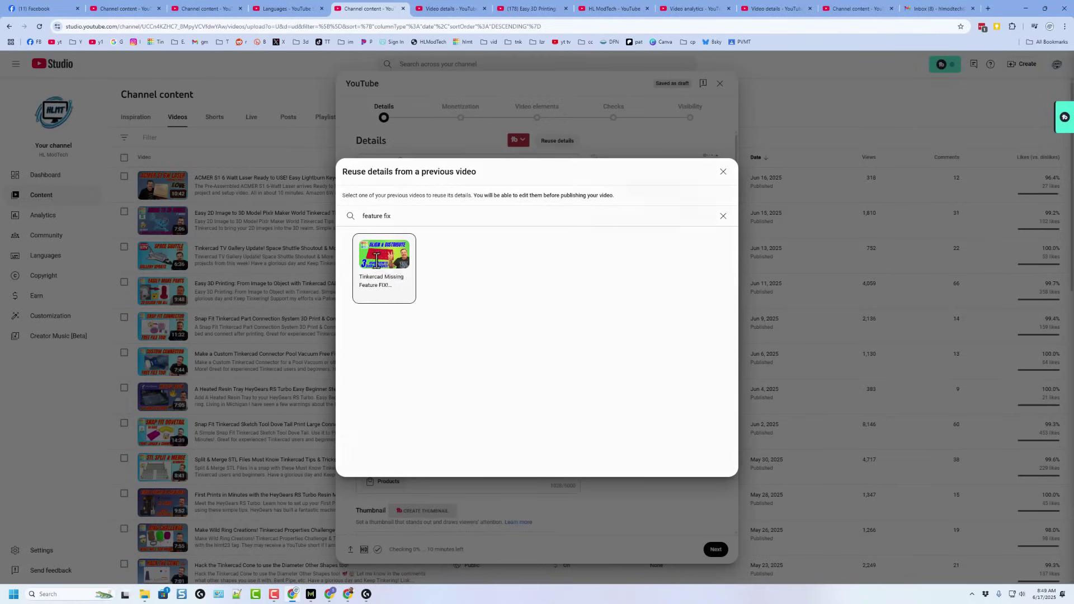
left_click(391, 269)
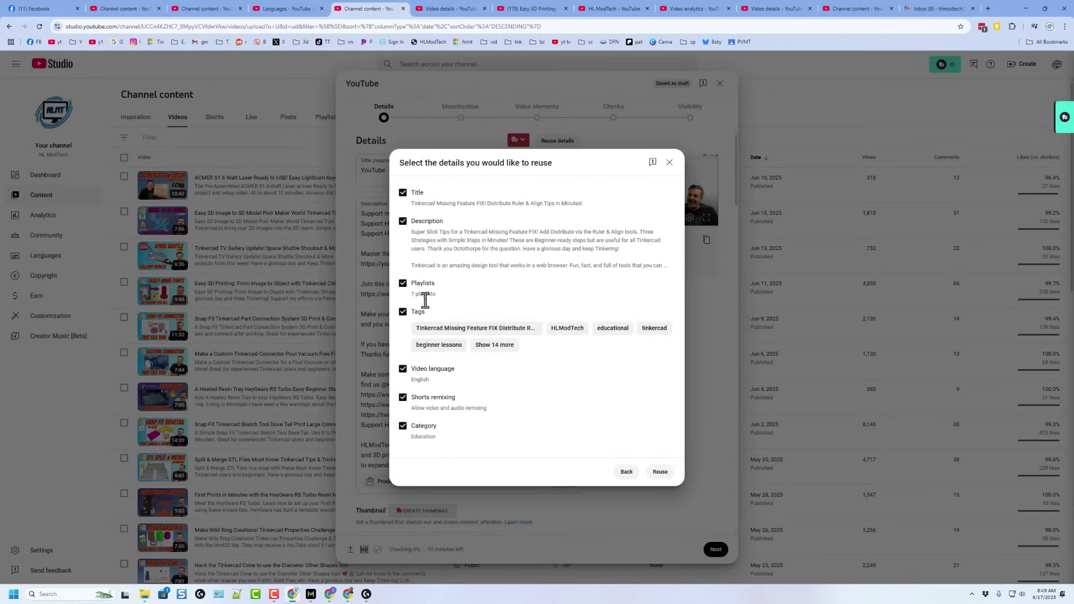
left_click(660, 473)
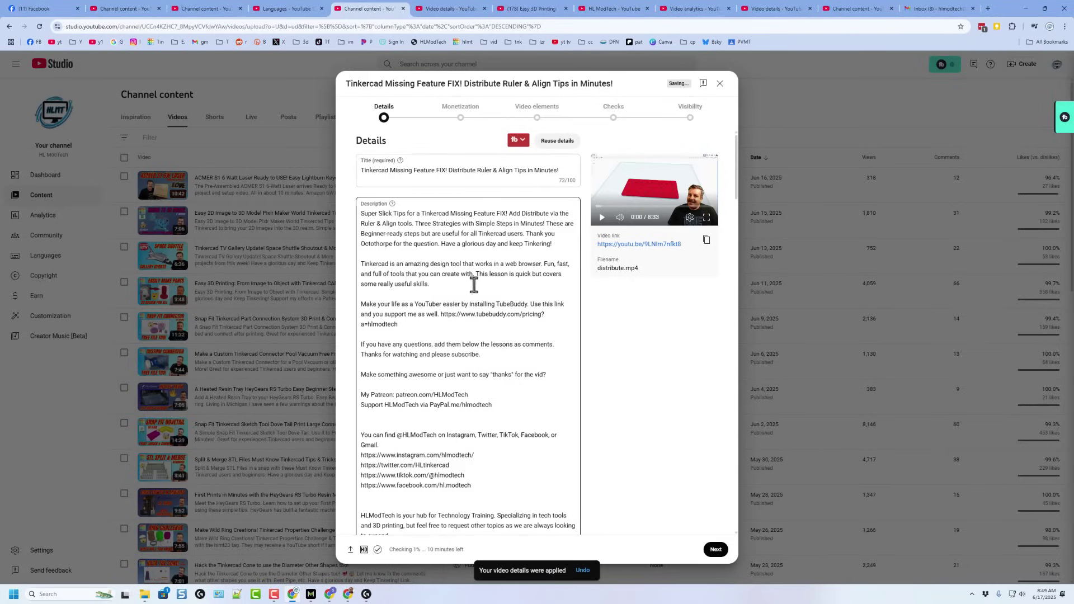
- Upload the Align & Distribute thumbnail and turn monetization on
scroll(484, 261, "down", 5)
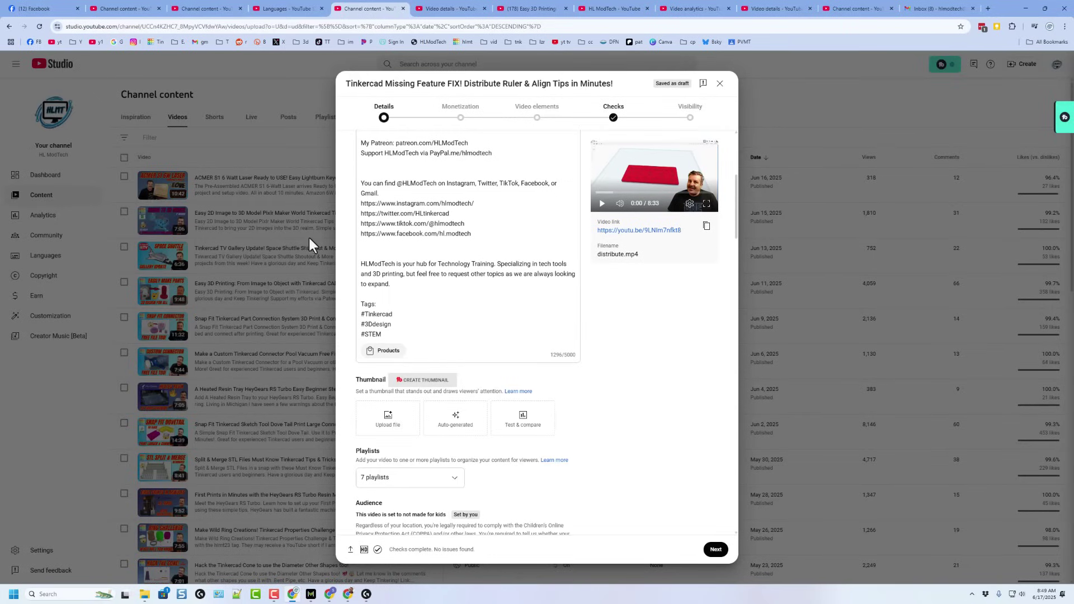
left_click(387, 420)
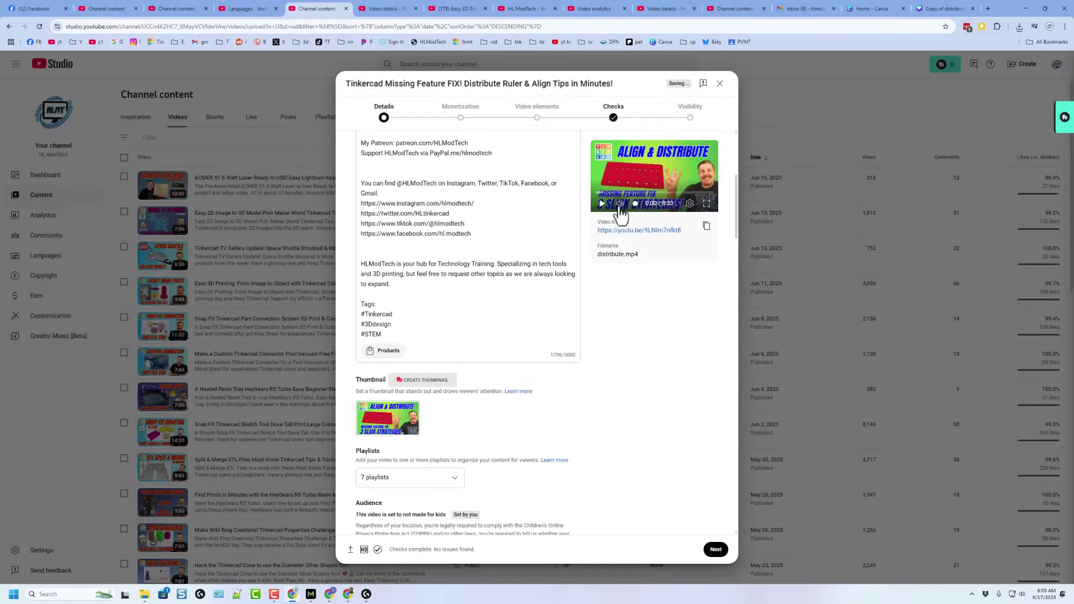
left_click(716, 550)
left_click(470, 254)
left_click(504, 254)
left_click(715, 550)
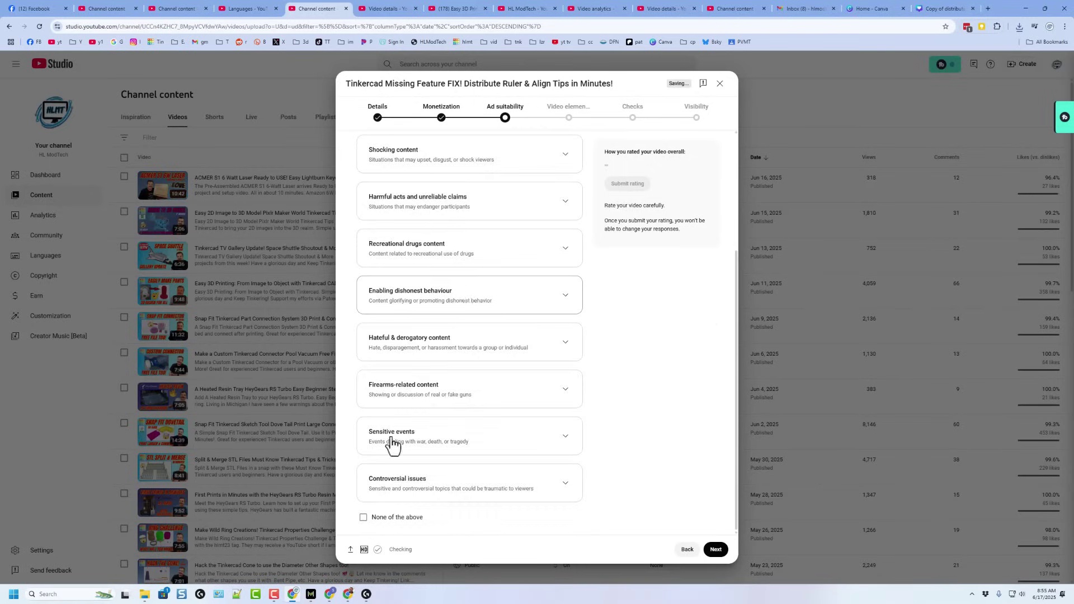
- Submit a 'None of the above' ad-suitability rating and save the video as Unlisted
left_click(363, 517)
left_click(628, 184)
left_click(717, 549)
left_click(716, 549)
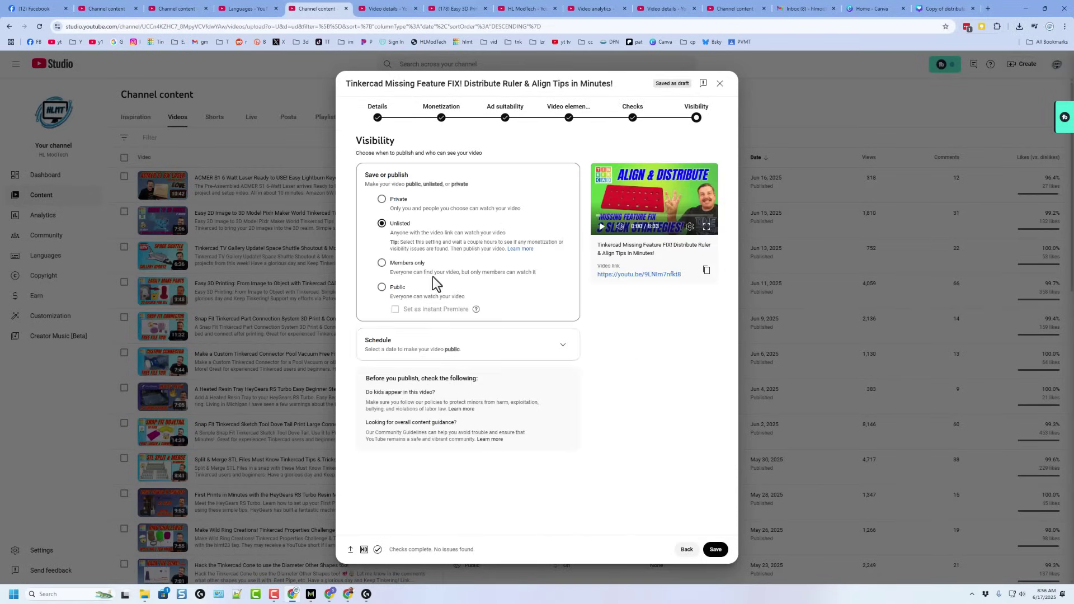
left_click(715, 550)
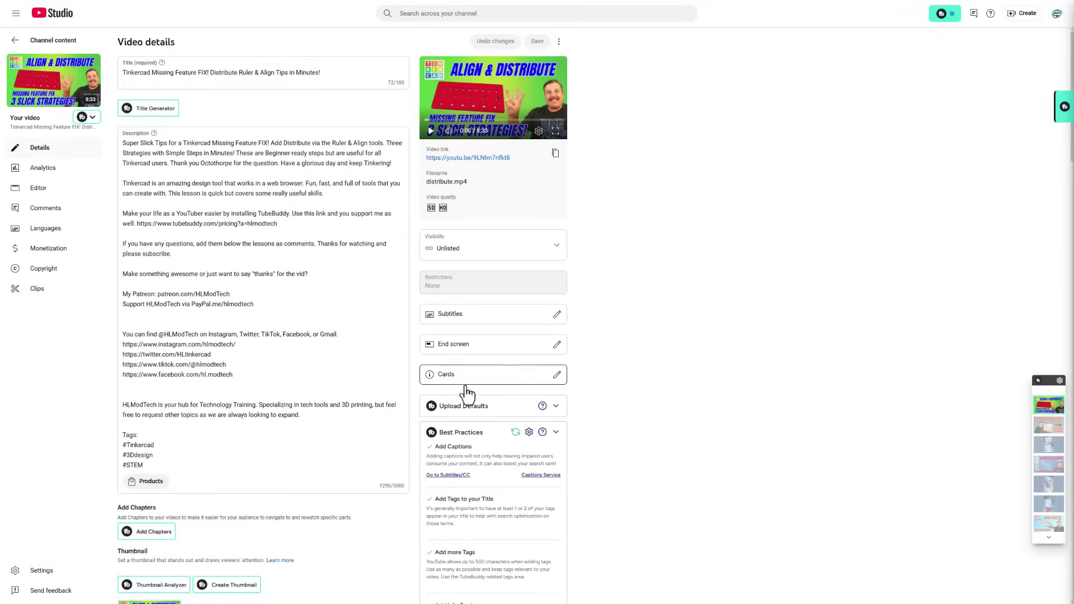
left_click(498, 384)
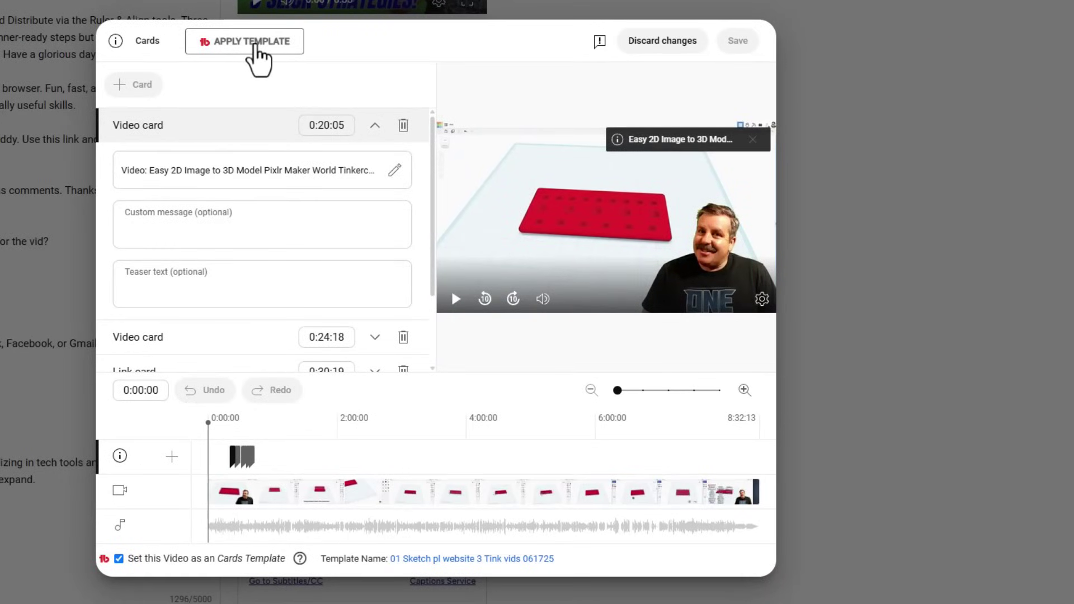
left_click(254, 45)
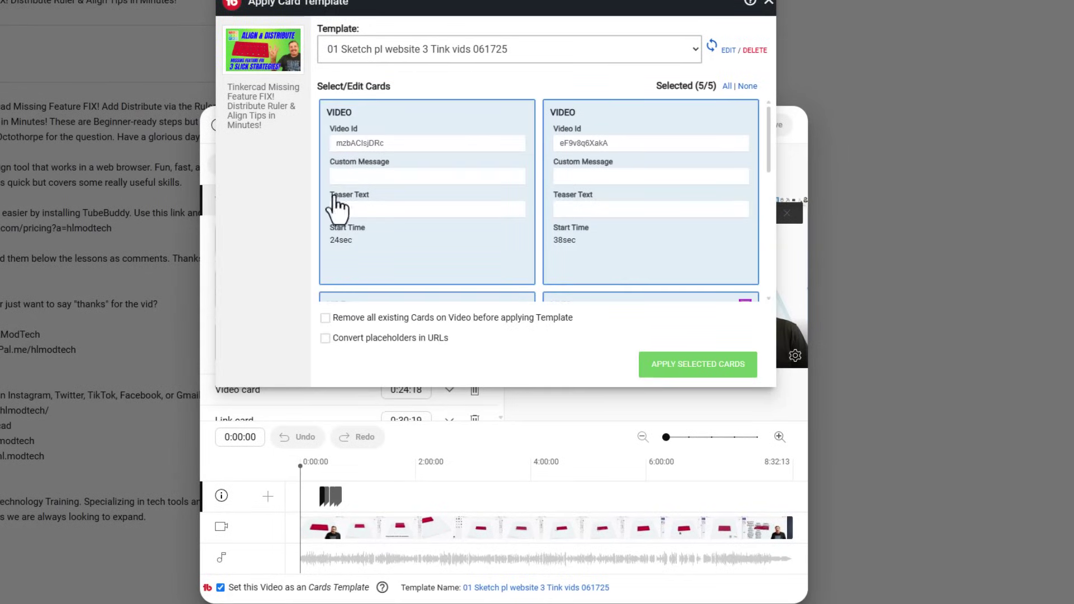
left_click(768, 3)
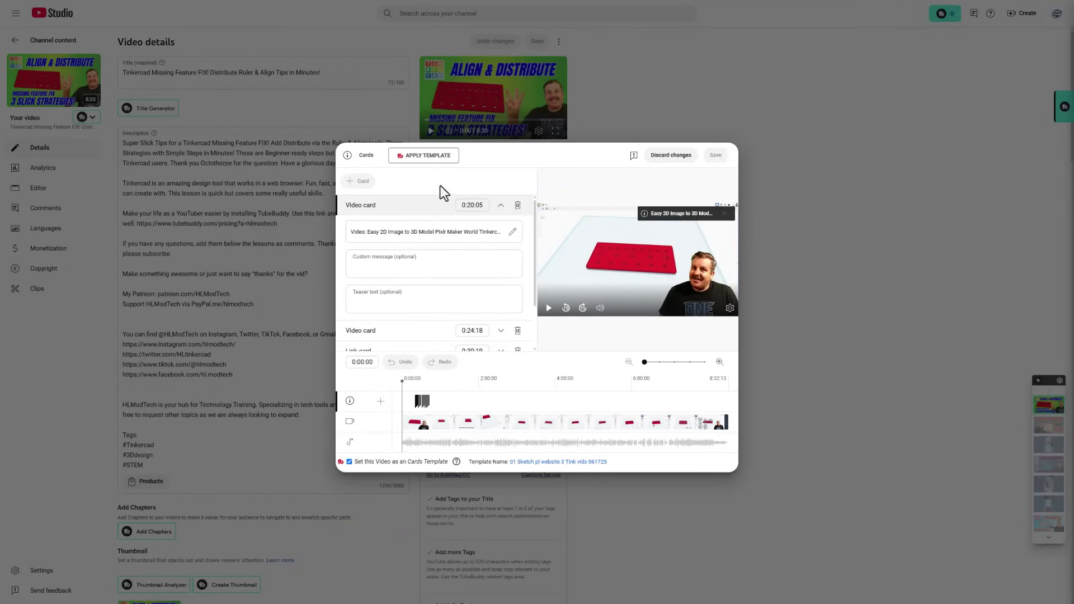
left_click(666, 157)
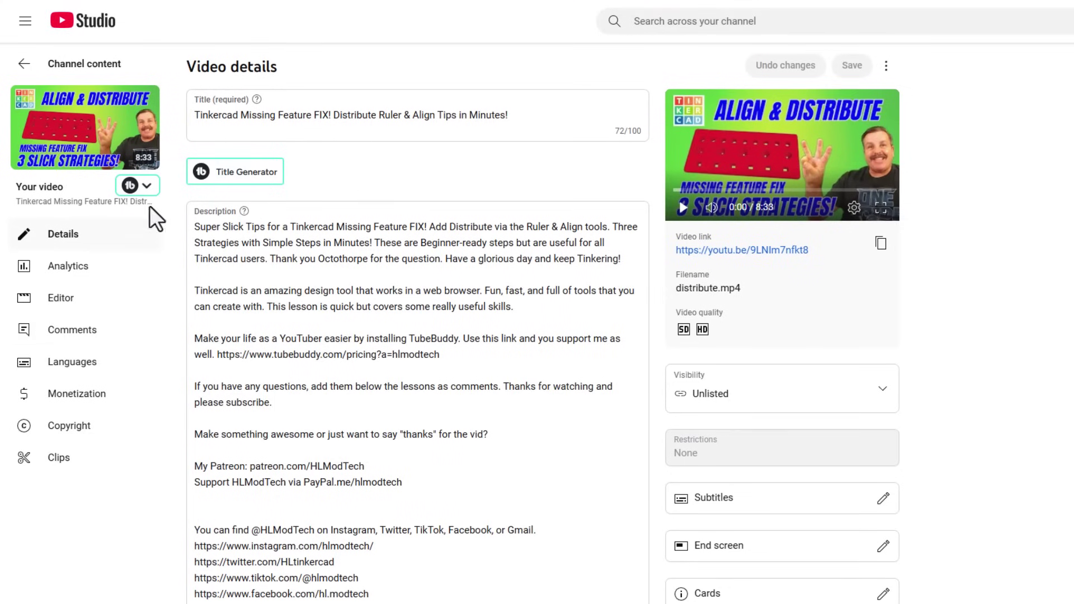
- Open the new upload's English subtitles as timed caption boxes and edit the first caption
left_click(72, 365)
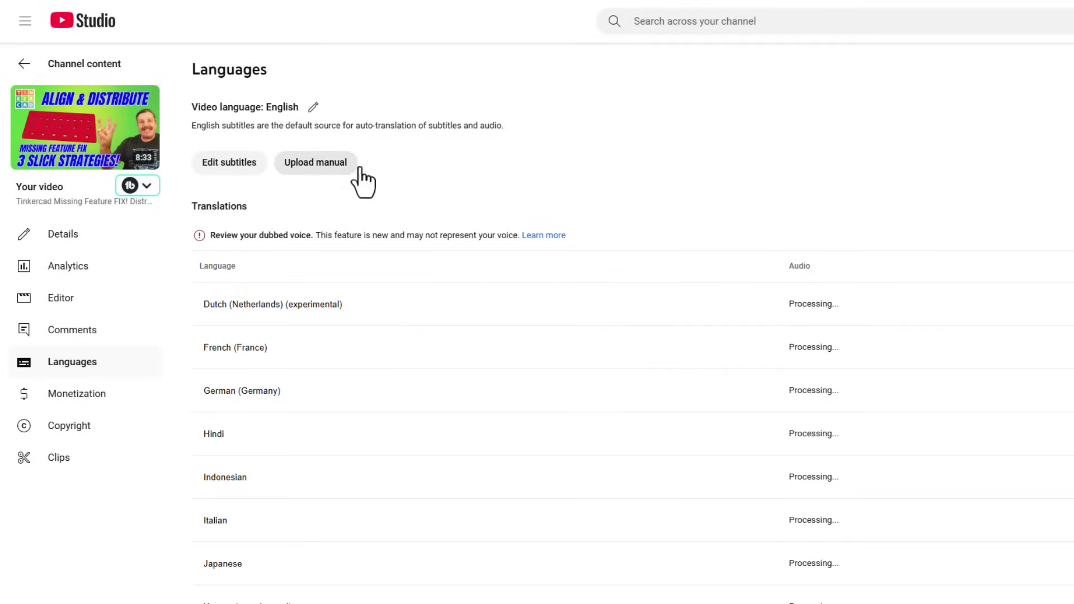
left_click(240, 167)
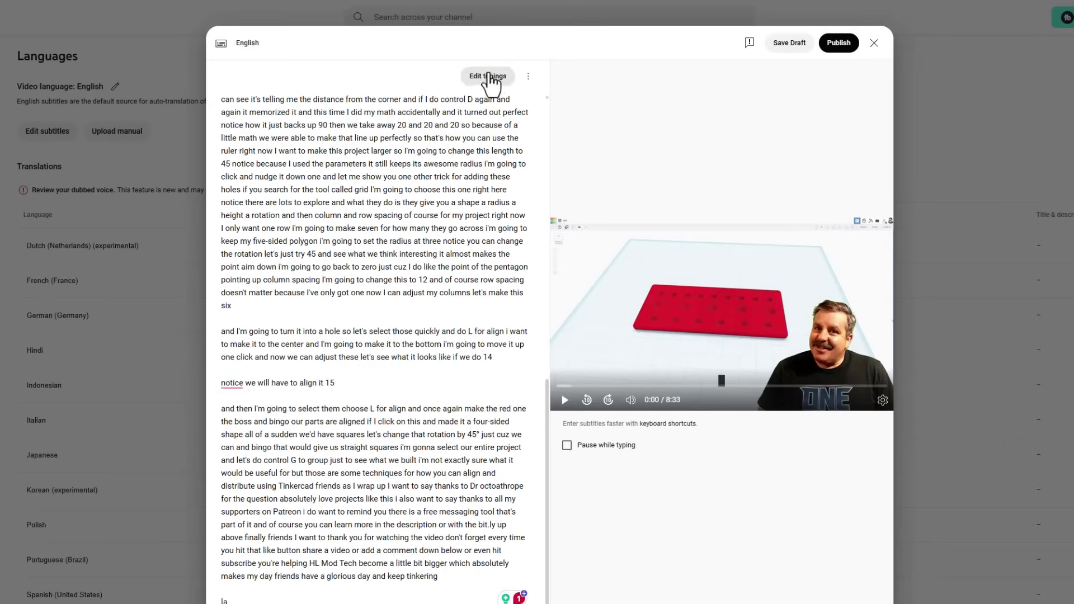
left_click(488, 76)
left_click(227, 119)
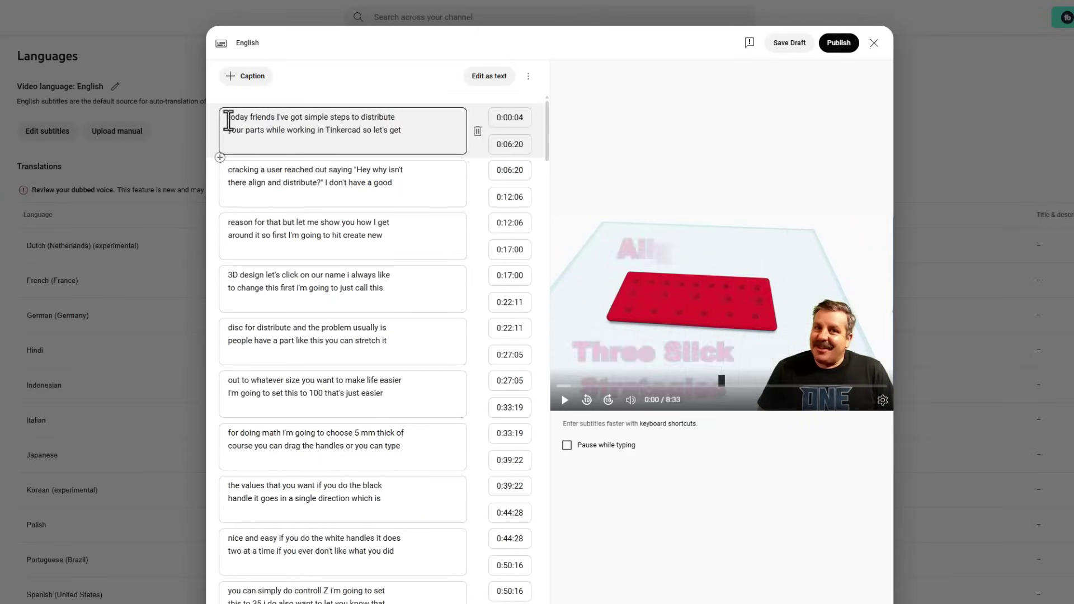
- Capitalise 'Today', accept commas after 'friends' and 'Tinkercad', and publish the subtitles
type("T")
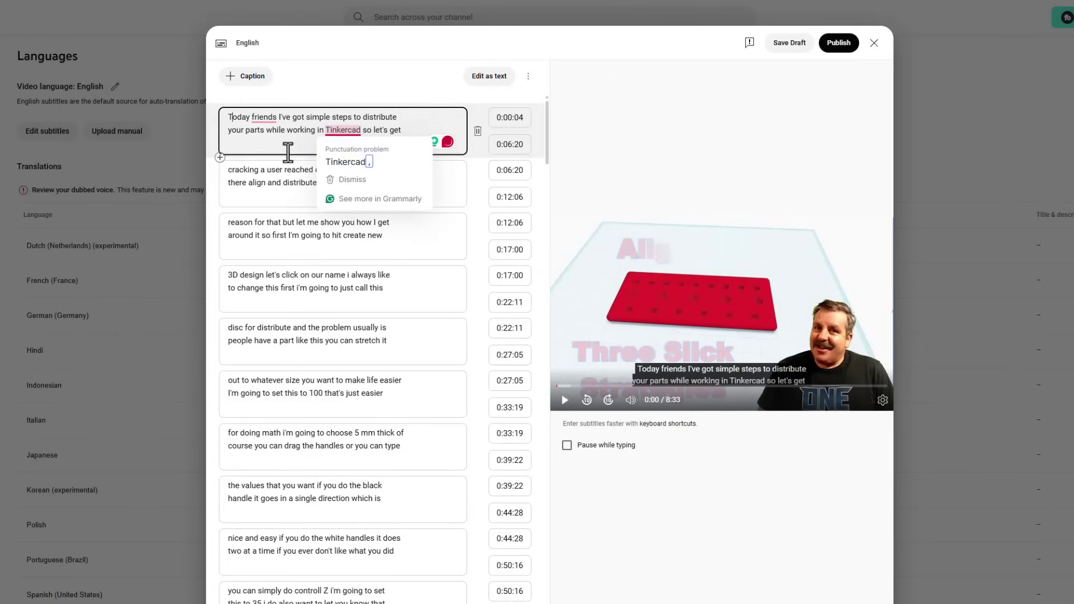
mouse_move(265, 117)
left_click(267, 149)
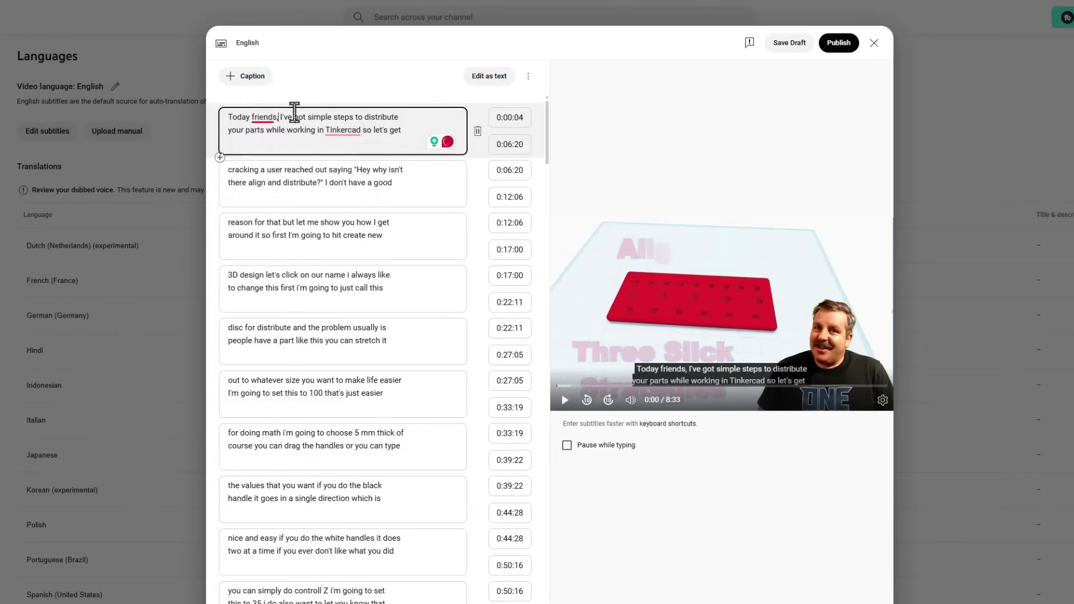
mouse_move(330, 134)
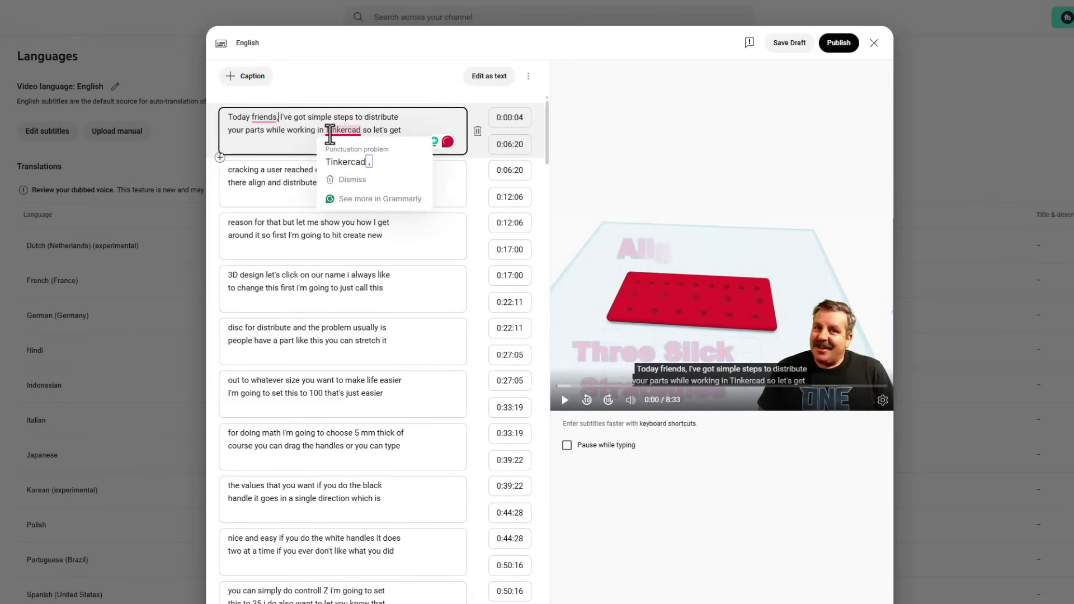
left_click(341, 160)
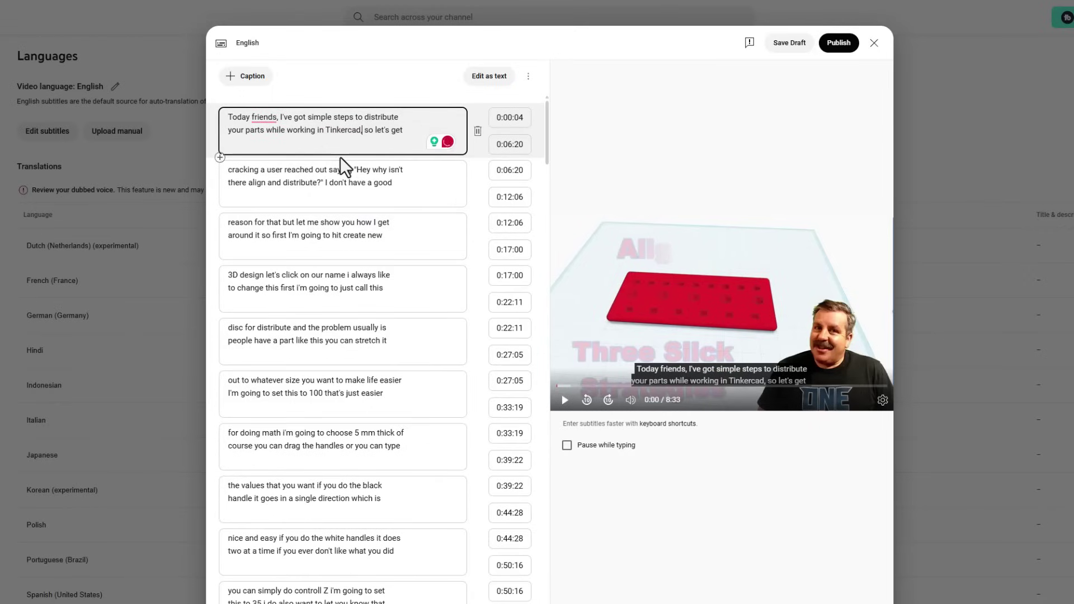
left_click(838, 43)
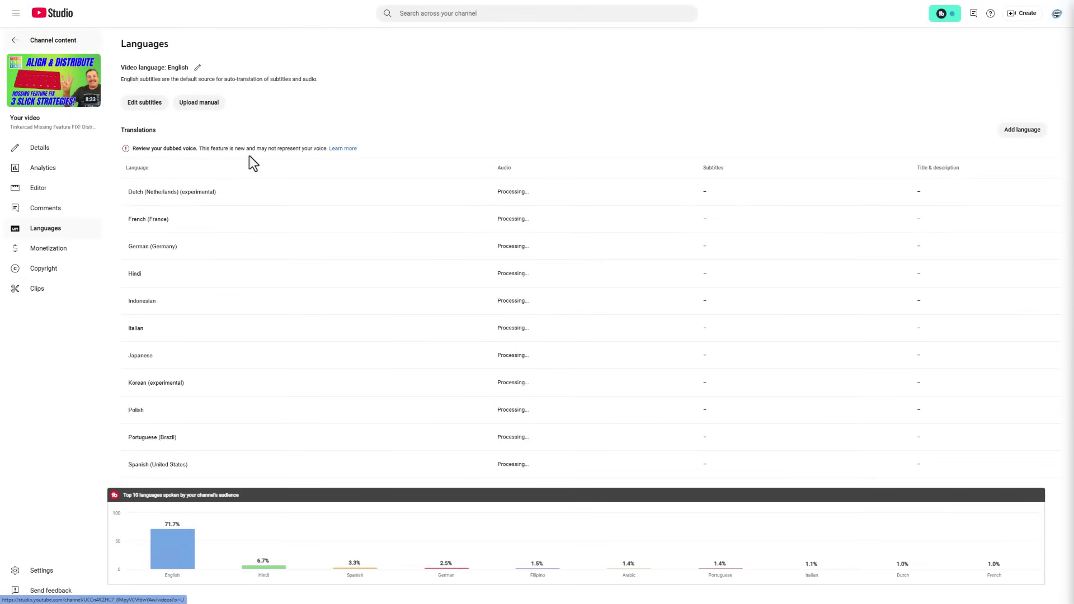
- Open the re-uploaded Tinkercad video's details and set its visibility to Public
left_click(17, 42)
left_click(241, 137)
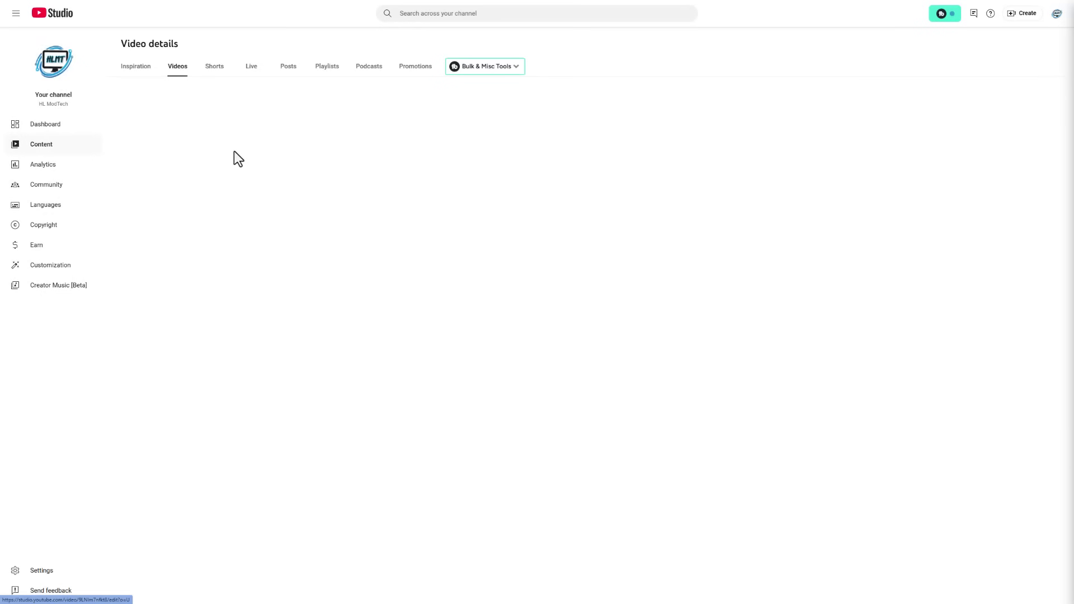
left_click(527, 255)
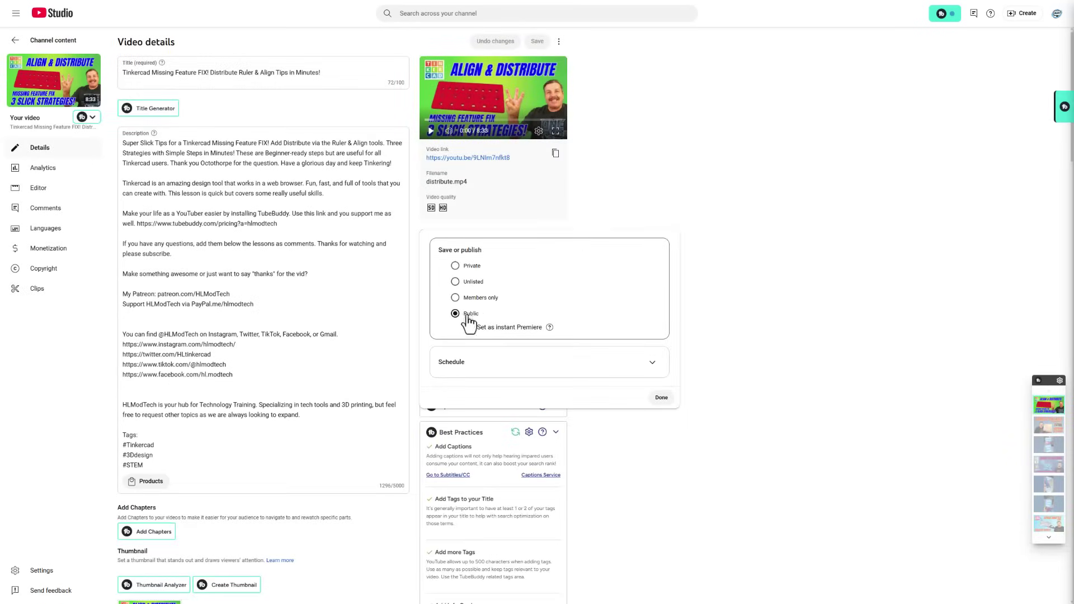
left_click(662, 398)
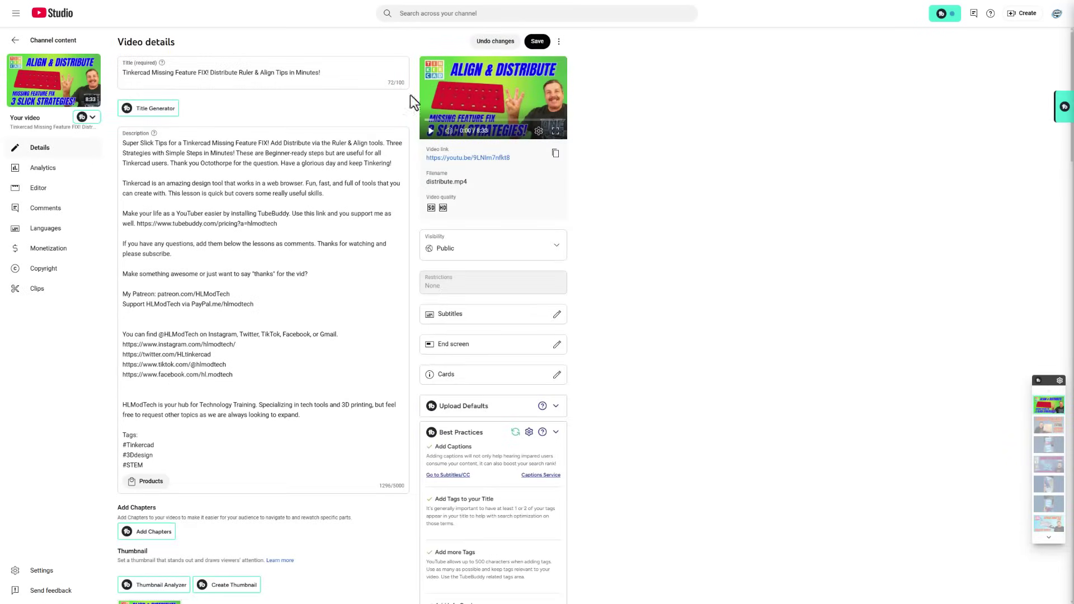
- Save the Public visibility and post a comment explaining the re-publish for multilingual voices
left_click(539, 43)
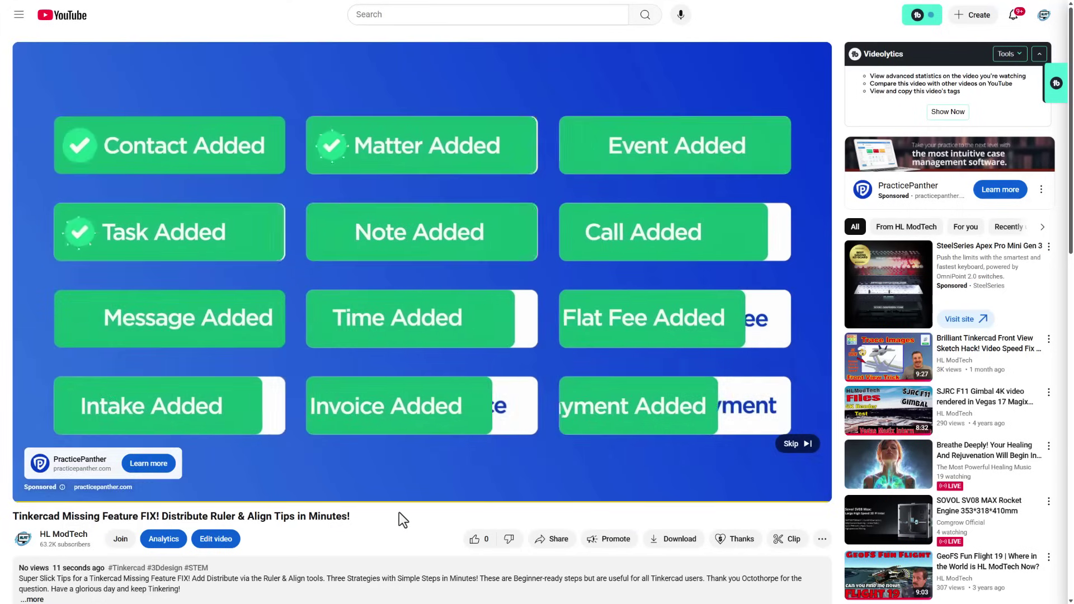
scroll(399, 512, "down", 1)
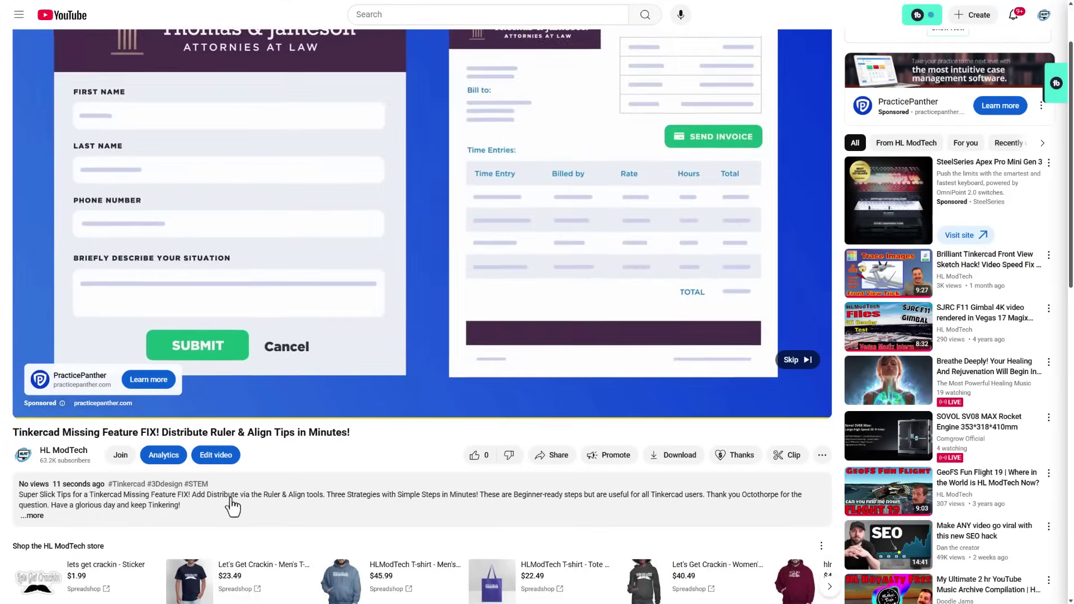
scroll(441, 471, "up", 1)
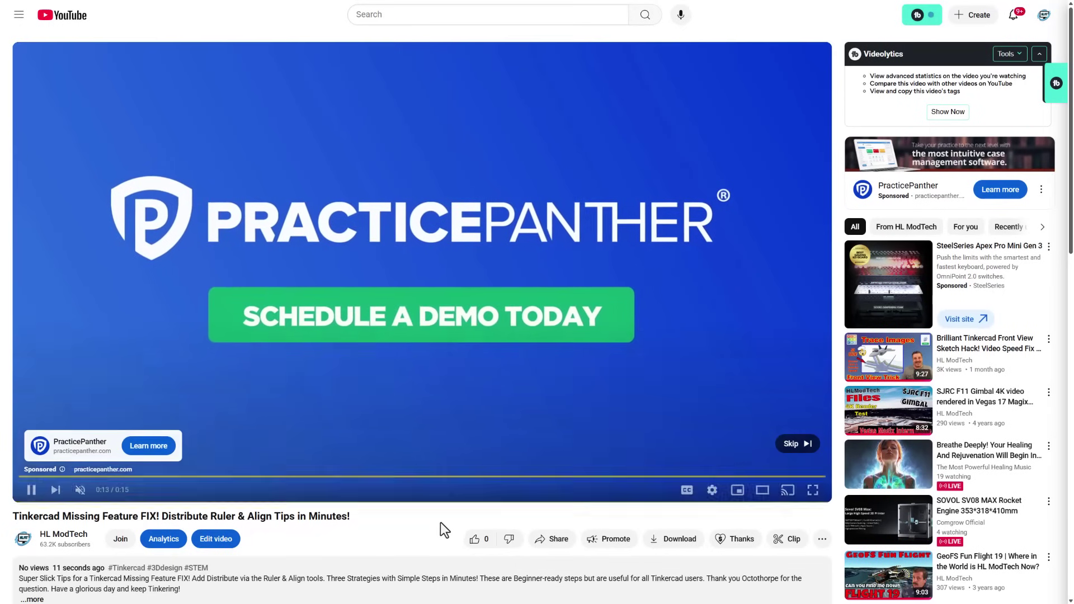
scroll(411, 489, "down", 3)
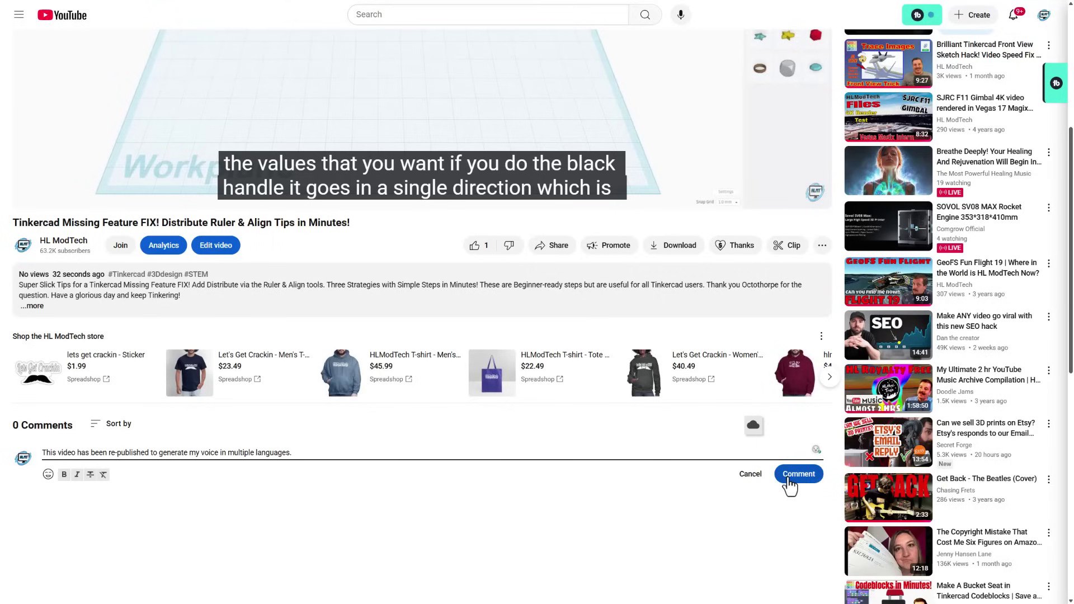
left_click(789, 479)
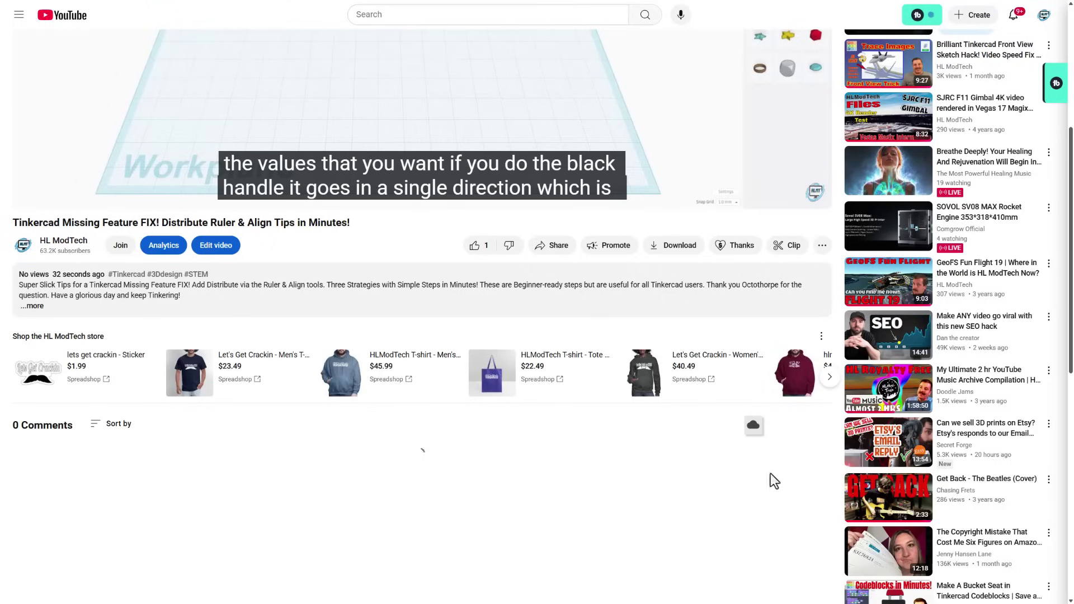
scroll(158, 467, "down", 2)
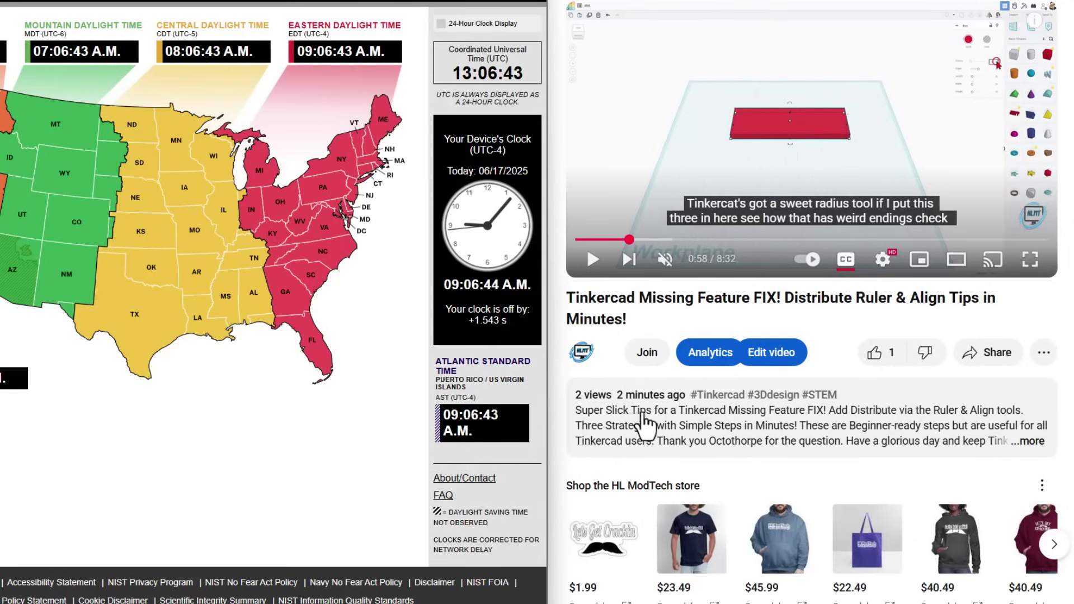
- Wait for dub processing and check that most audio tracks show Published, with Dutch and Korean still Draft
mouse_move(620, 402)
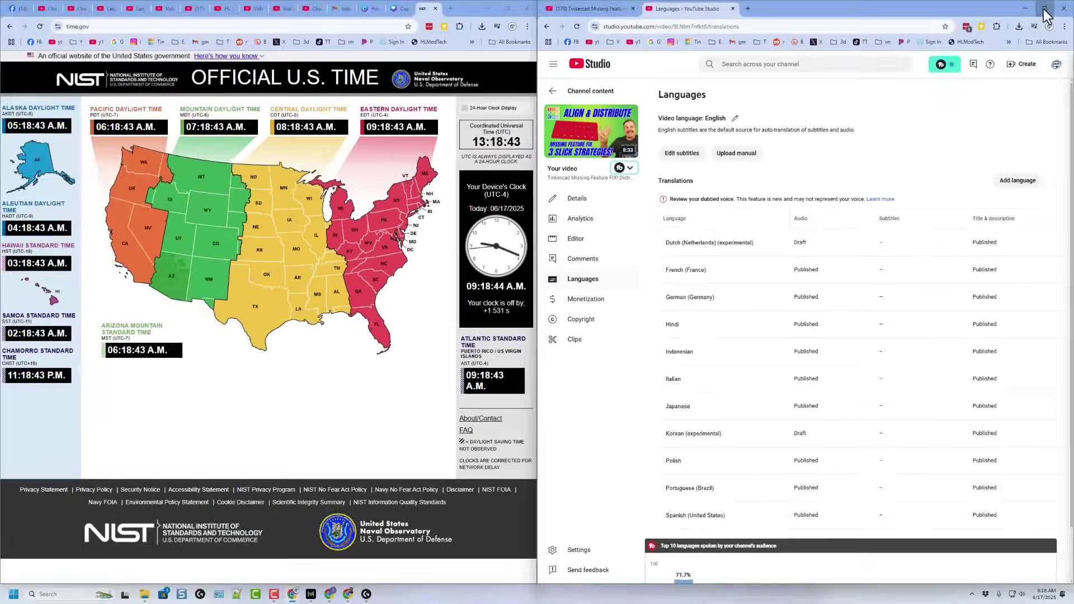
- Add auto-translated Dutch (Netherlands) manual subtitles to the video and publish them
left_click(1044, 9)
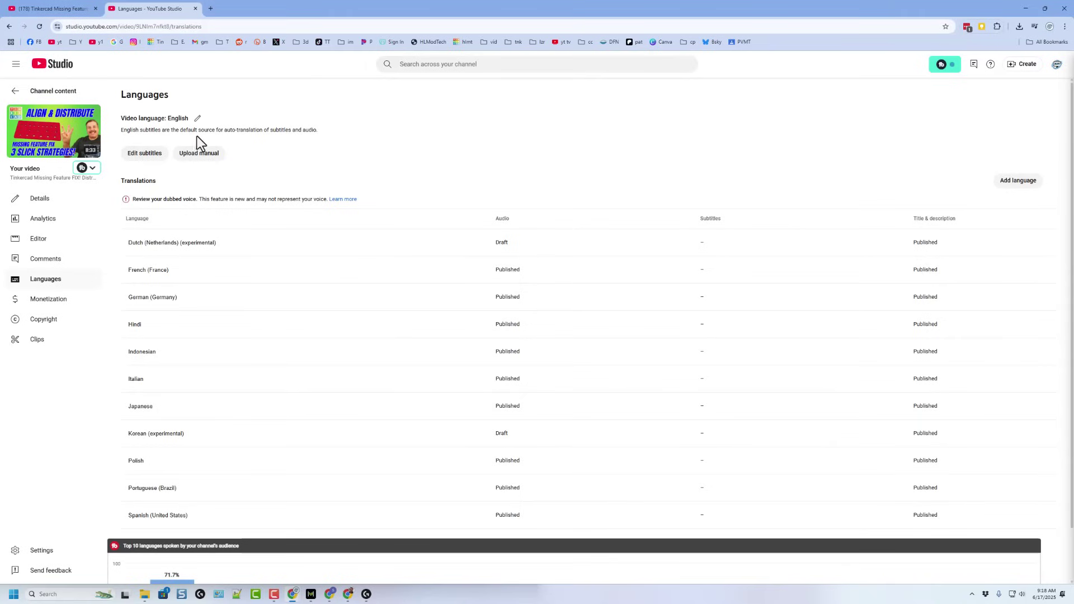
left_click(279, 249)
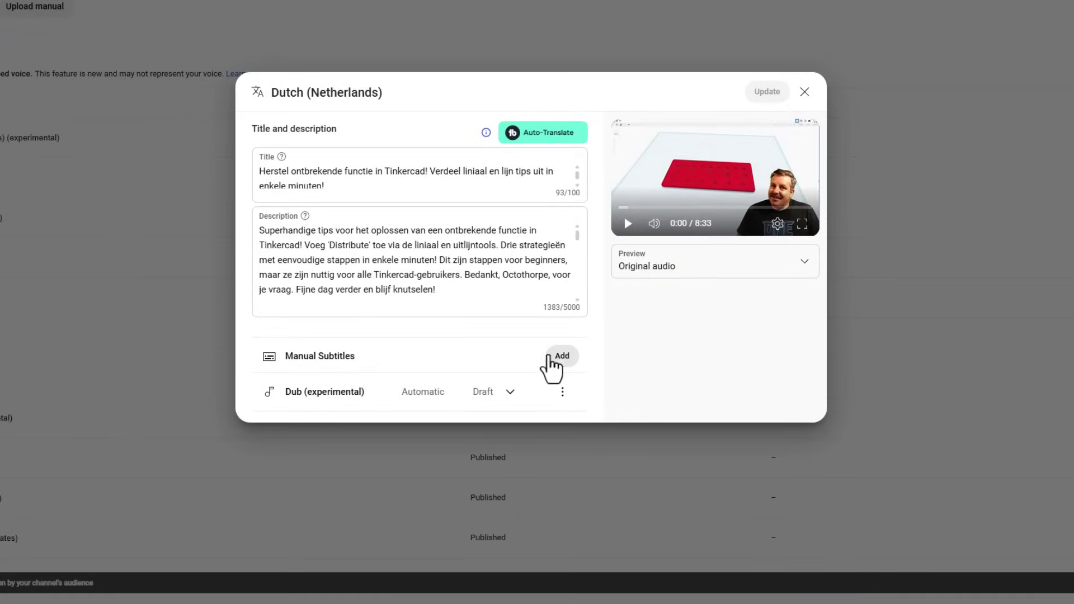
left_click(553, 360)
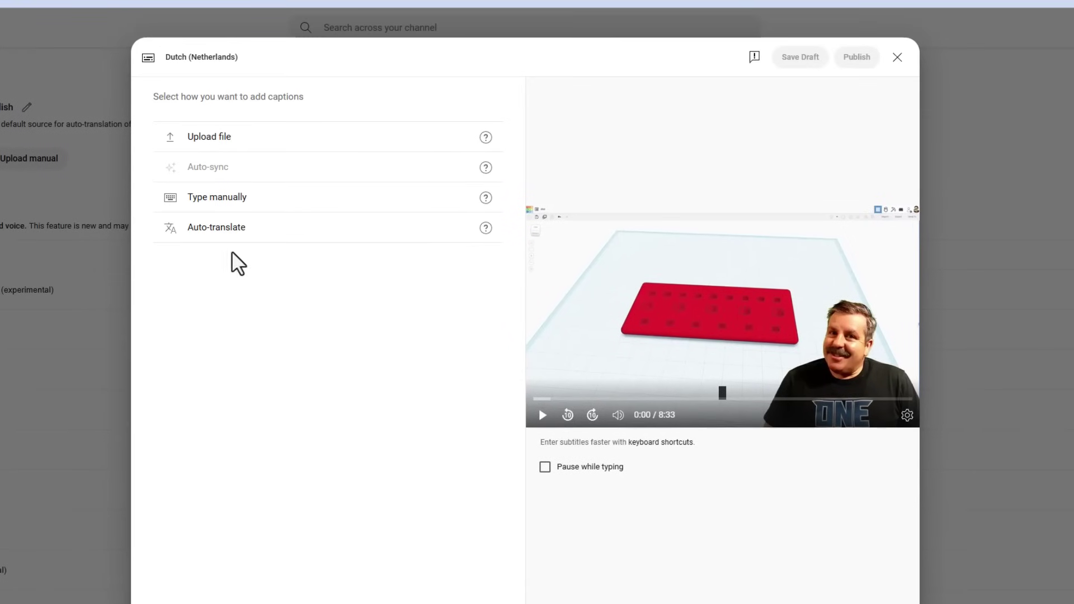
left_click(279, 241)
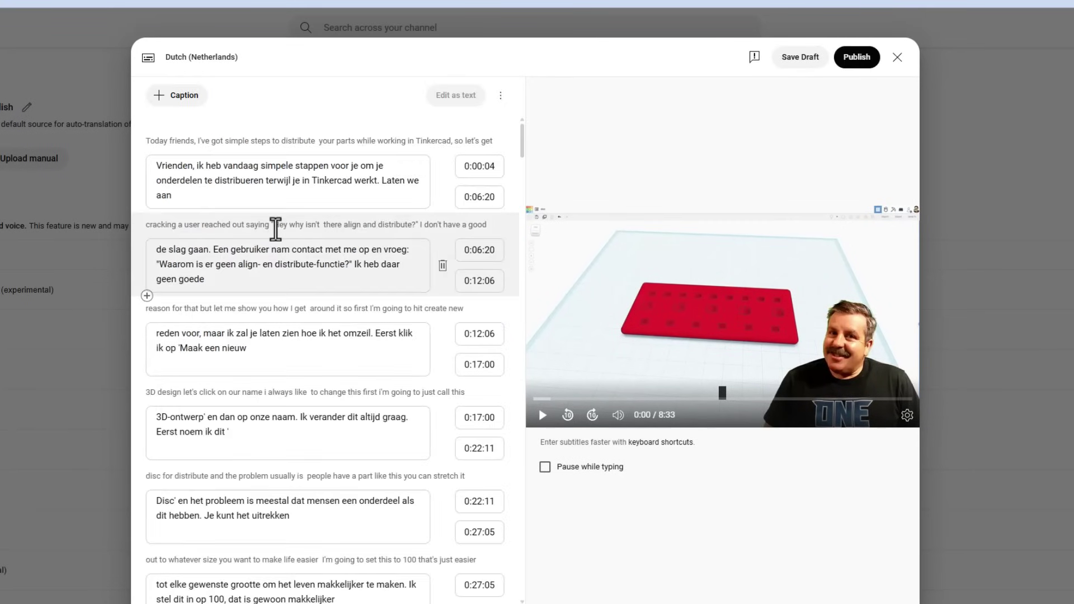
left_click(857, 63)
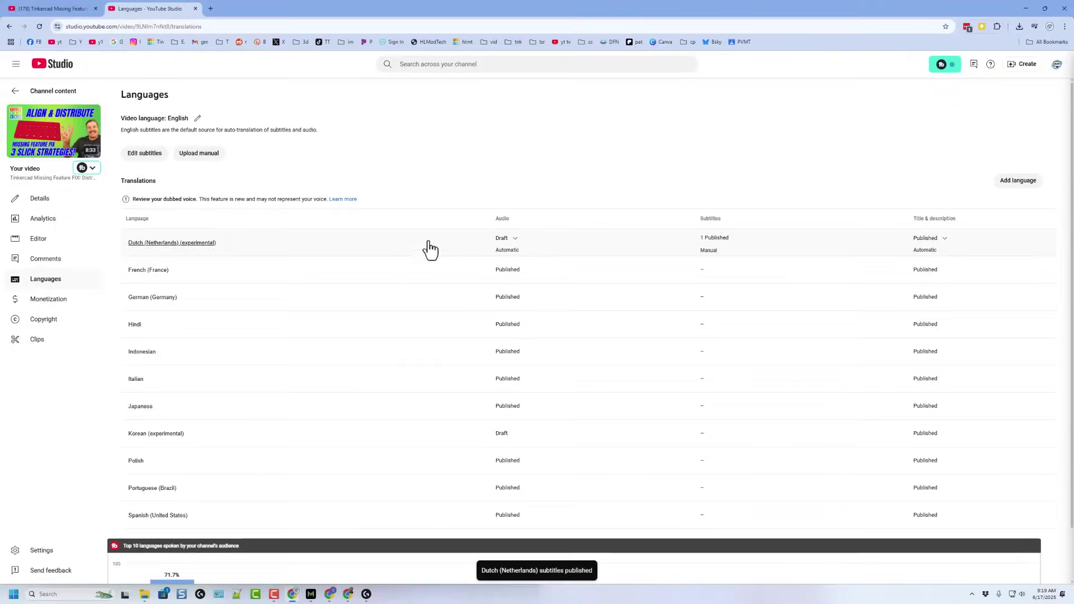